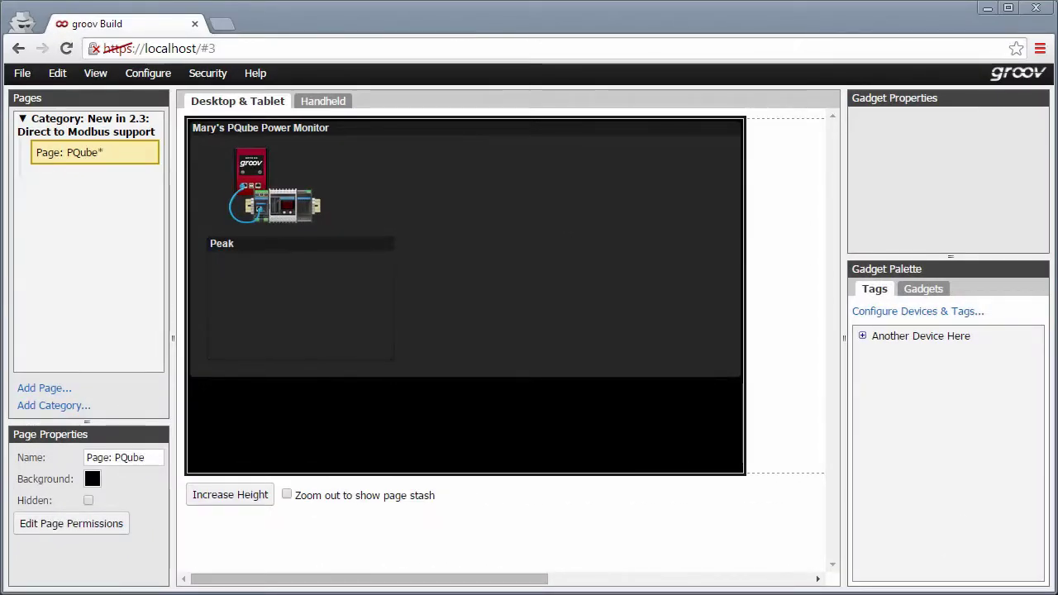
- Start adding a new Modbus device from Configure > Devices and Tags
{"action": "left_click", "coordinate": [141, 73]}
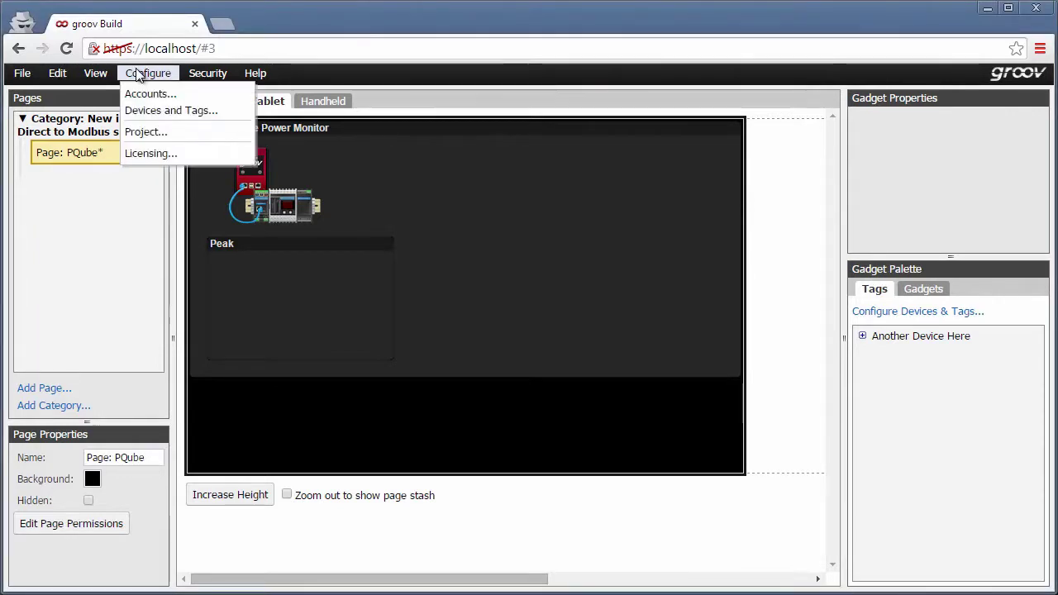
{"action": "left_click", "coordinate": [142, 112]}
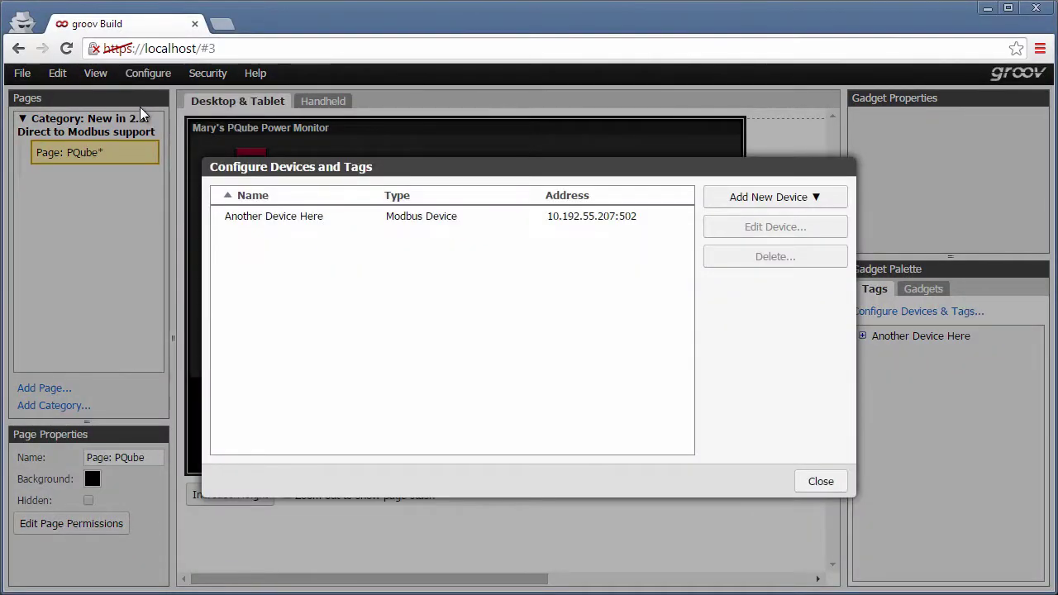
{"action": "left_click", "coordinate": [767, 205]}
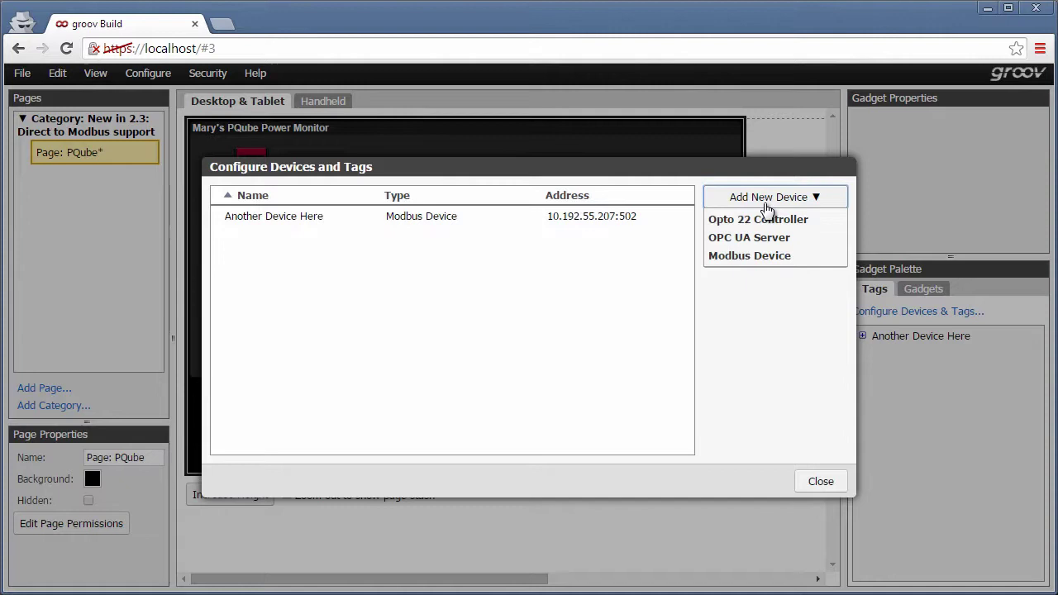
{"action": "left_click", "coordinate": [769, 256]}
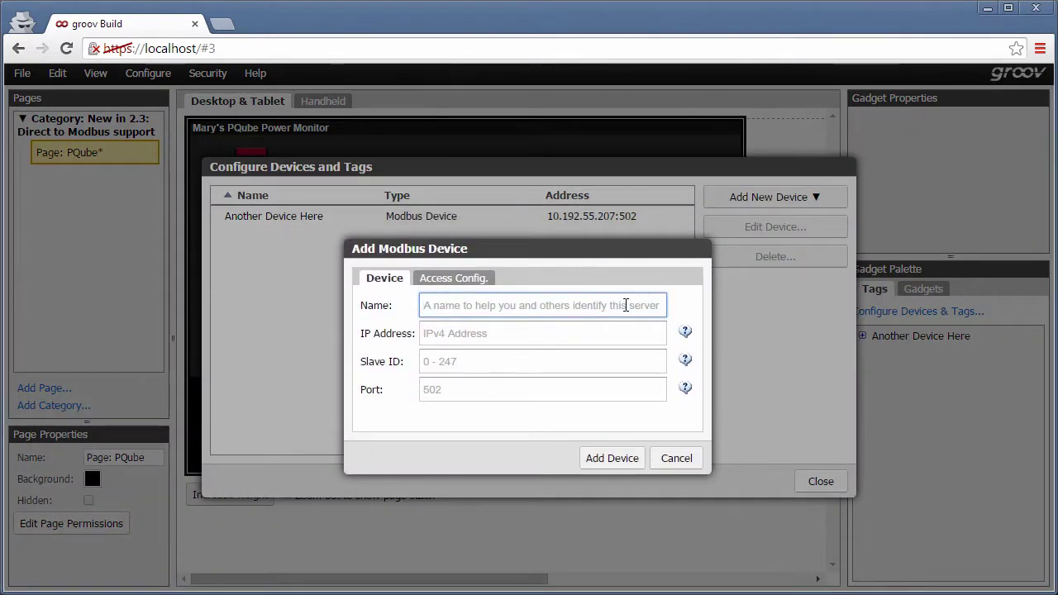
- Enter device name PQube, IP address 10.192.55.208 and slave ID 1
{"action": "type", "text": "PQube"}
{"action": "key", "text": "Tab"}
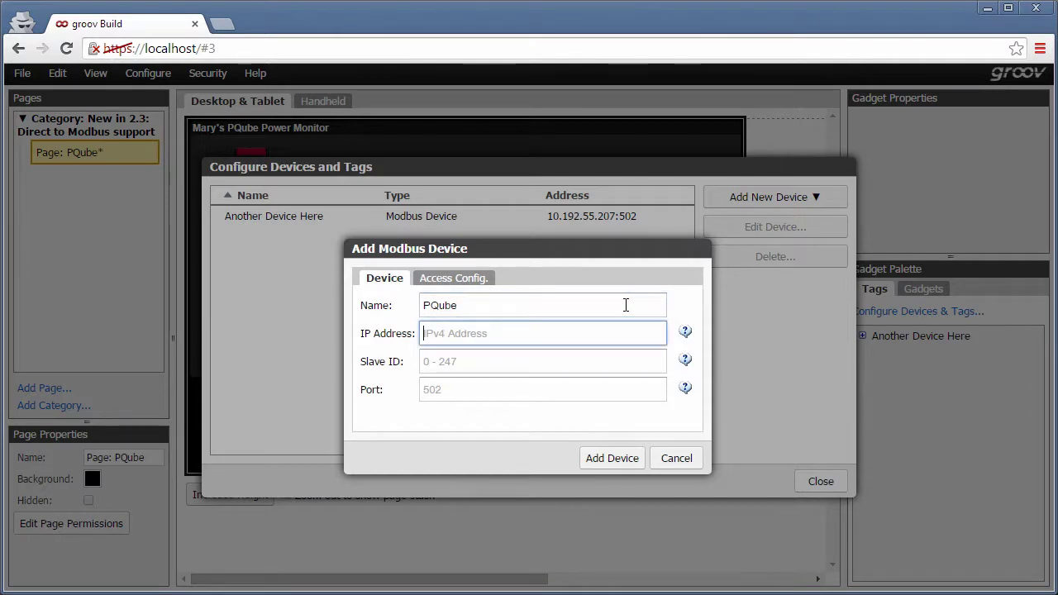
{"action": "type", "text": "10.192.55.208"}
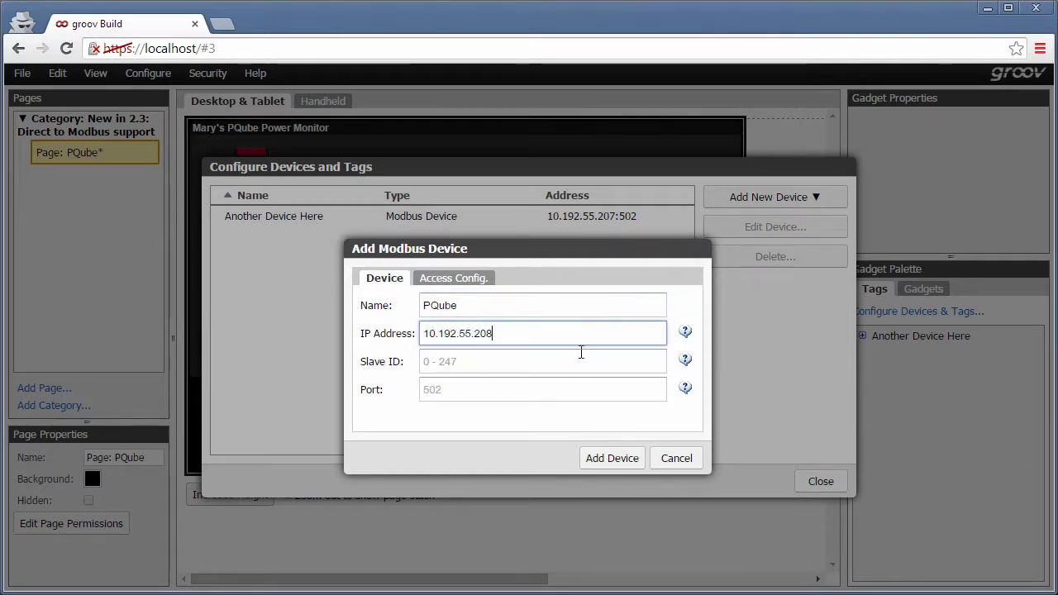
{"action": "key", "text": "Tab"}
{"action": "type", "text": "1"}
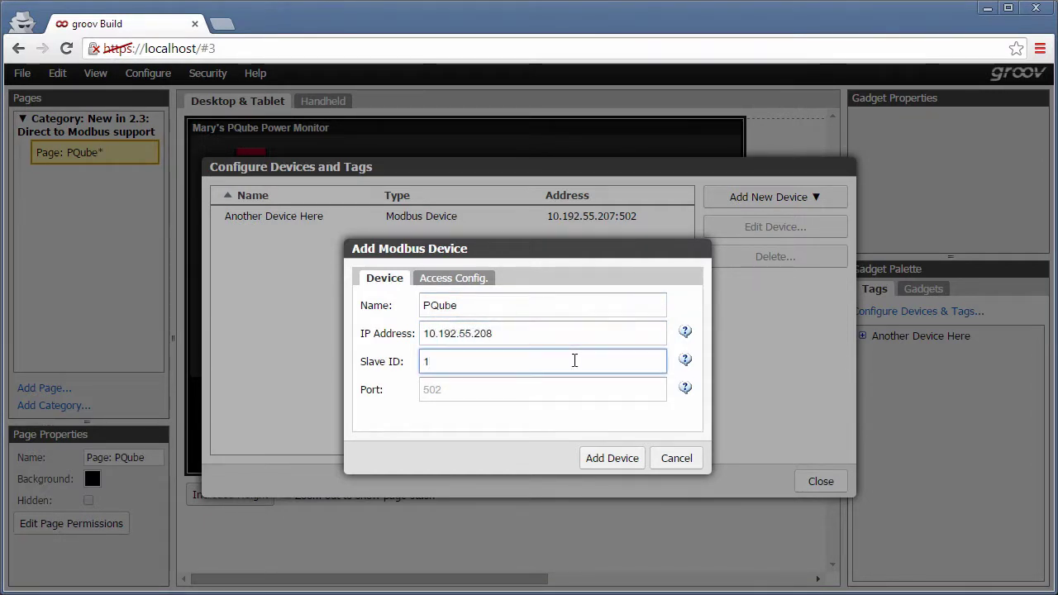
- Under Access Config., disable base-one addressing and both word-order options, enable codes 06 and 05, and add PQube
{"action": "left_click", "coordinate": [469, 281]}
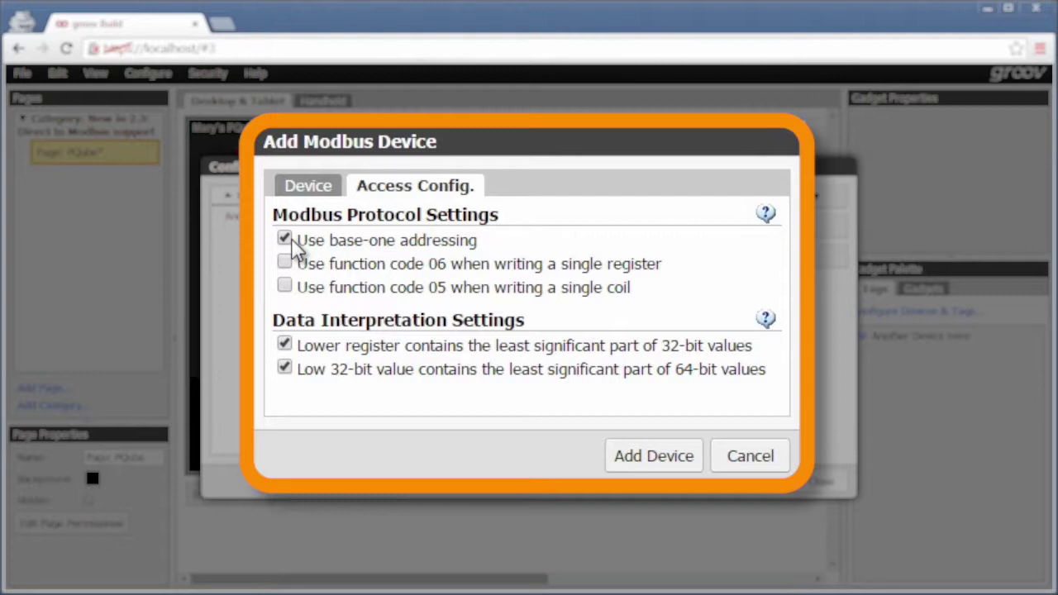
{"action": "left_click", "coordinate": [295, 248]}
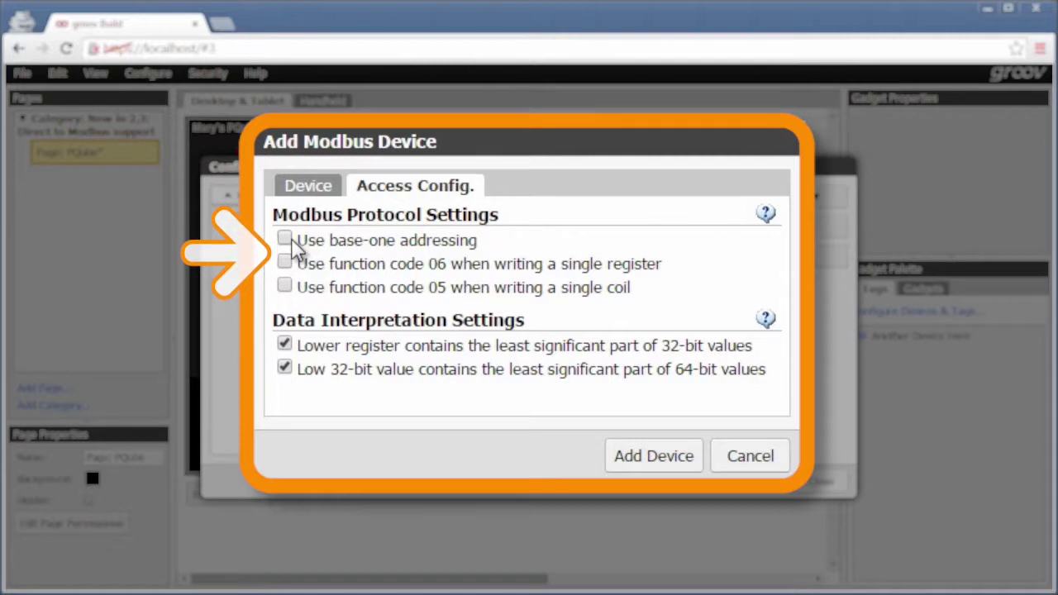
{"action": "left_click", "coordinate": [288, 265]}
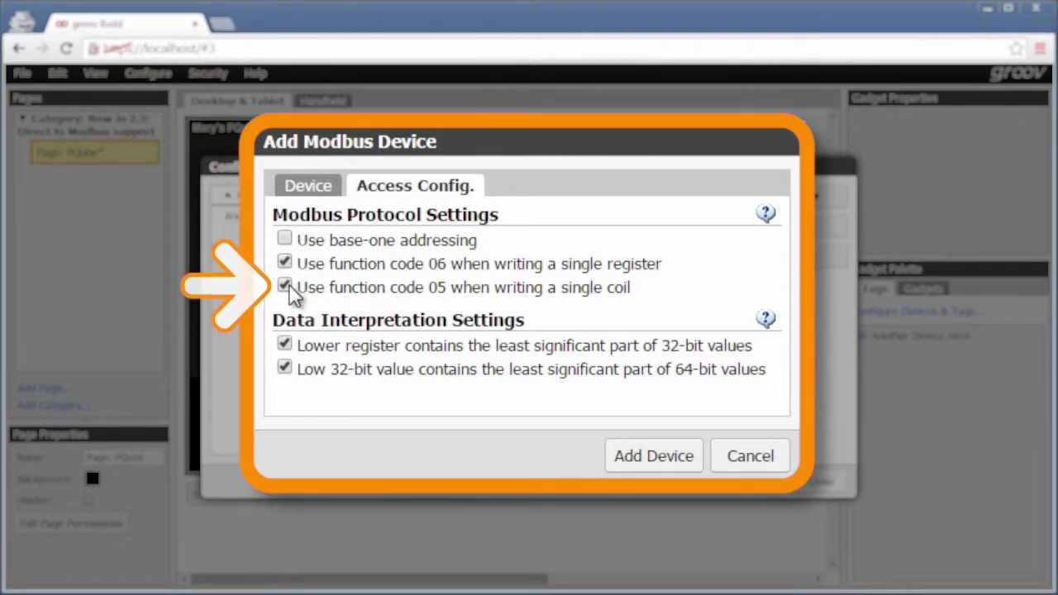
{"action": "left_click", "coordinate": [285, 346]}
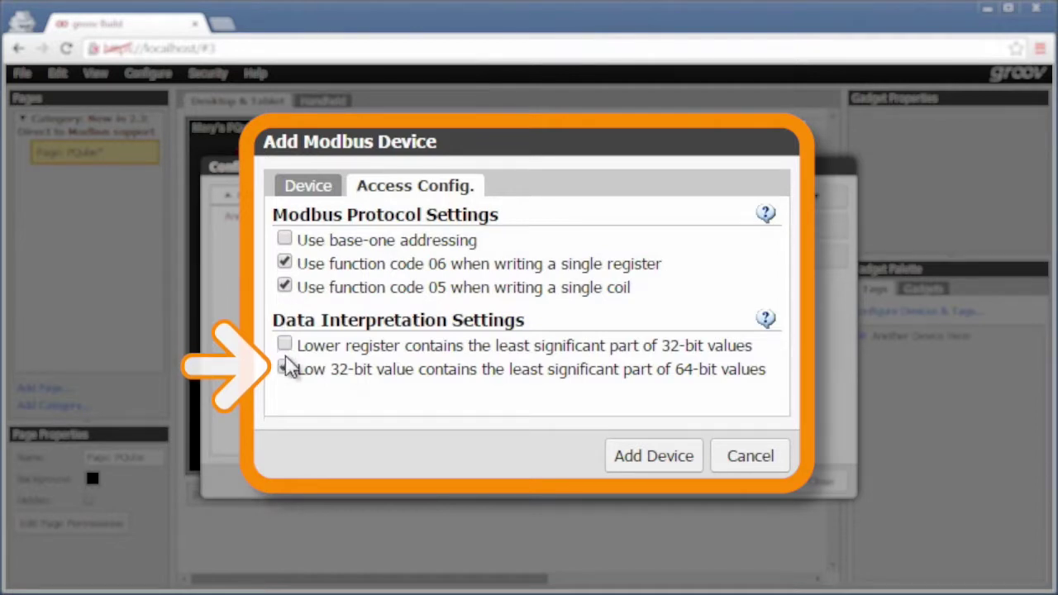
{"action": "left_click", "coordinate": [286, 370]}
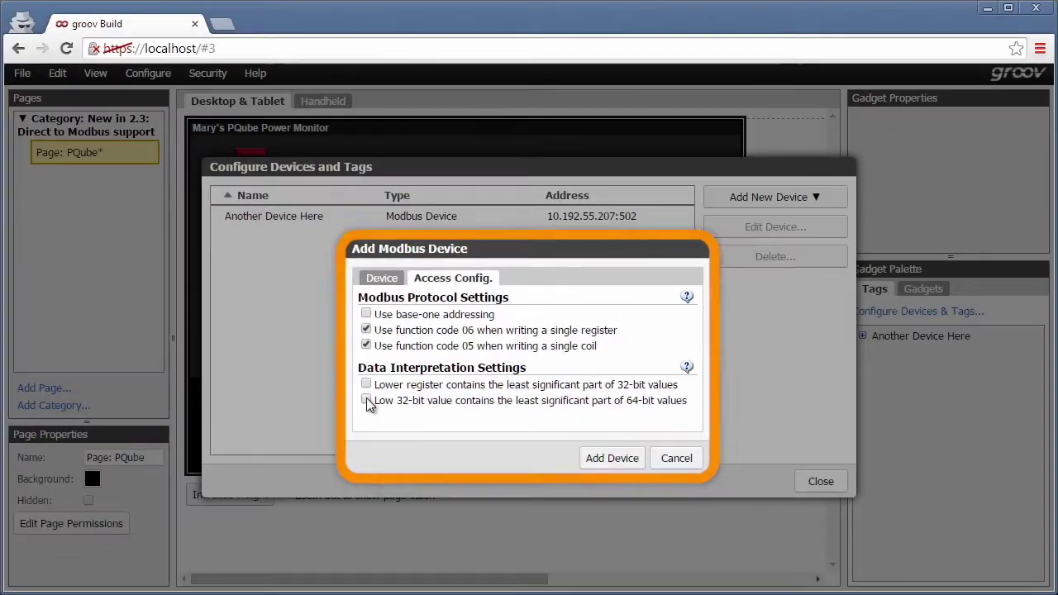
{"action": "left_click", "coordinate": [610, 458]}
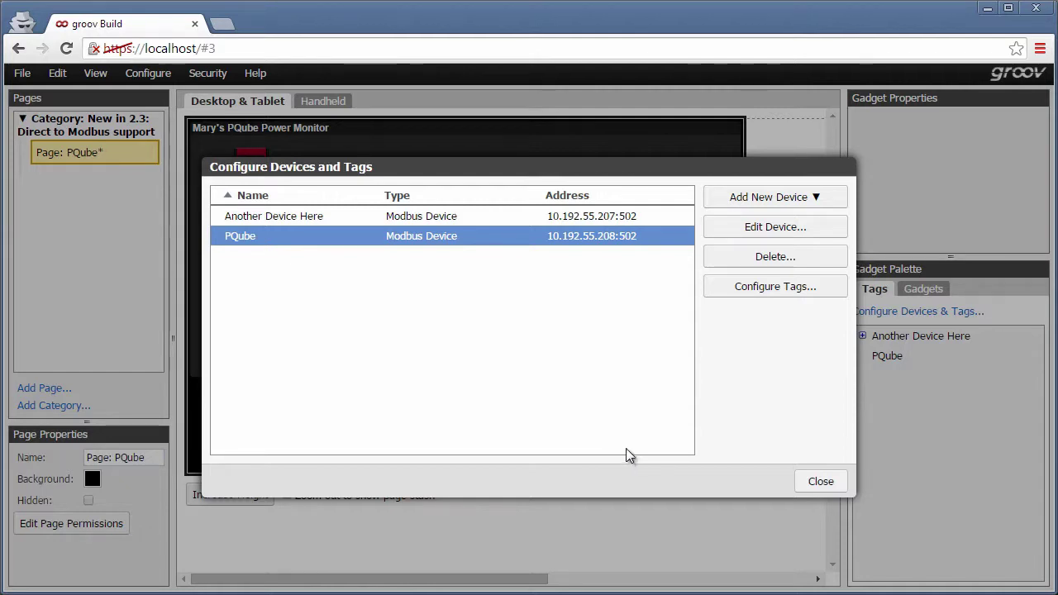
- Create a new PQube tag named VAC with Float data type
{"action": "left_click", "coordinate": [747, 289]}
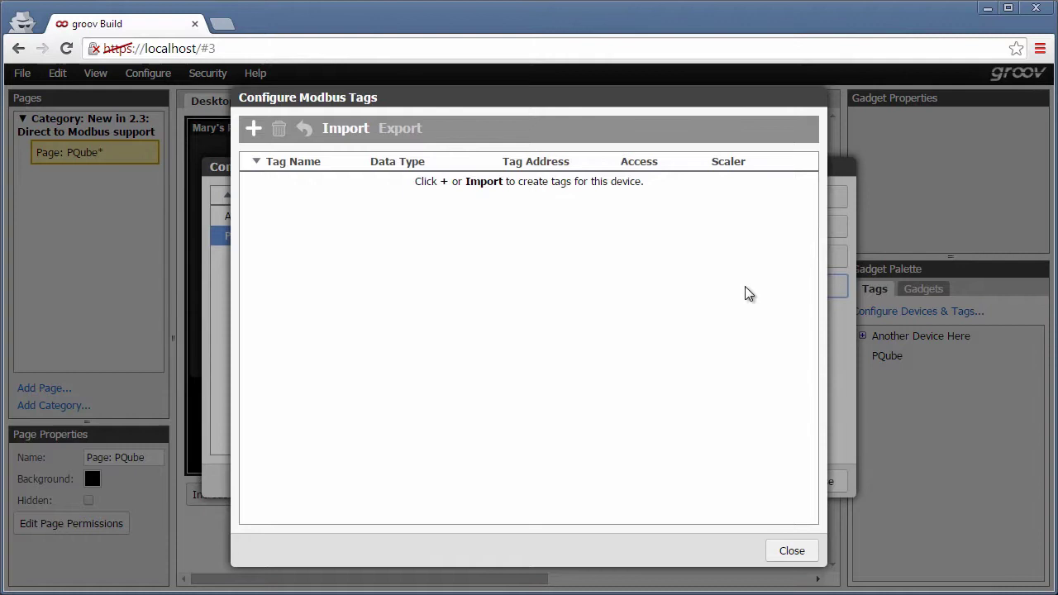
{"action": "left_click", "coordinate": [254, 132]}
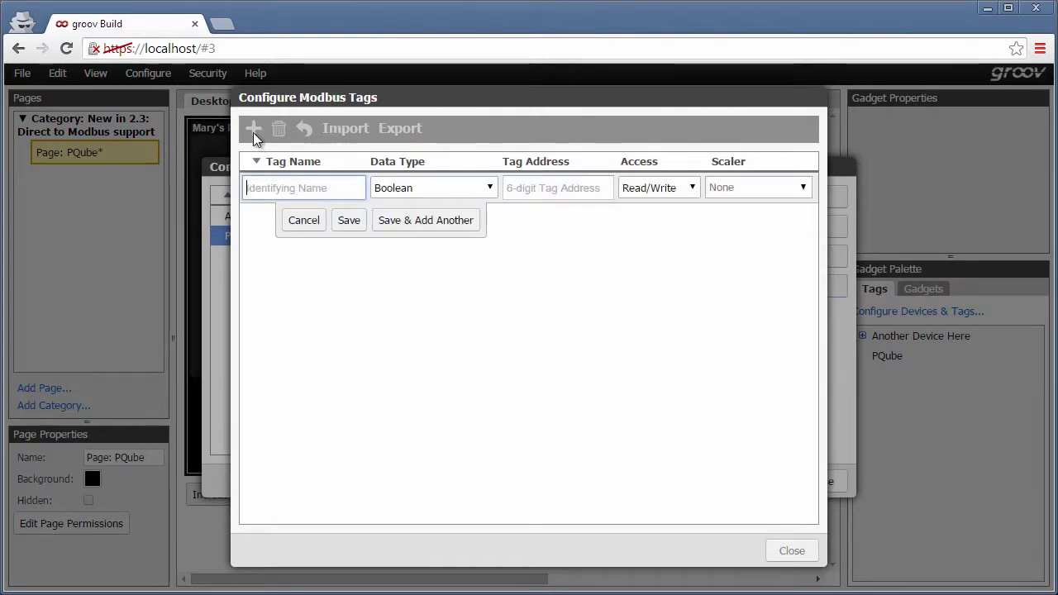
{"action": "left_click", "coordinate": [271, 187]}
{"action": "type", "text": "VAC"}
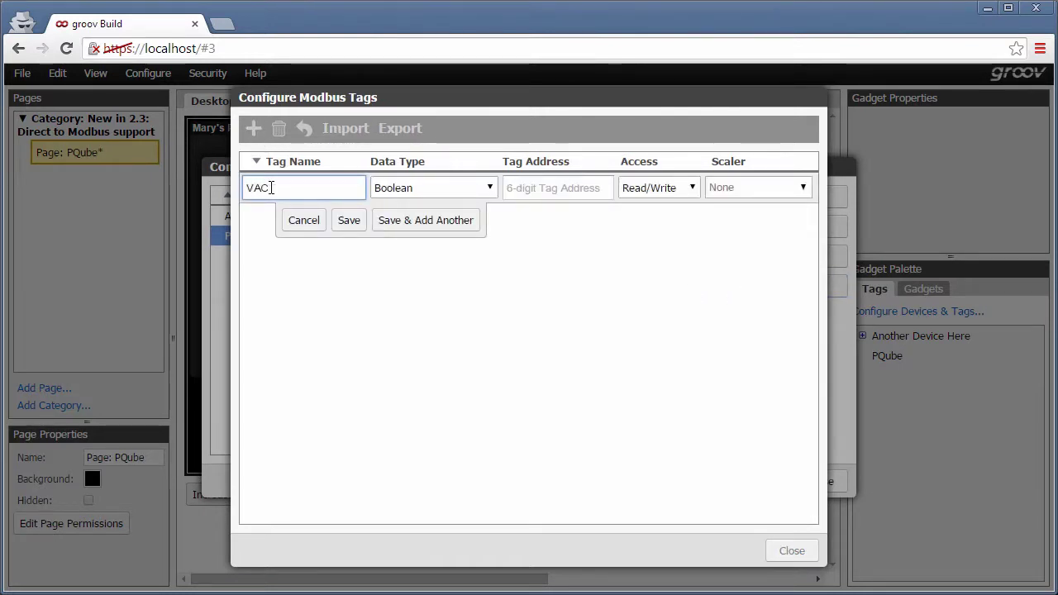
{"action": "left_click", "coordinate": [489, 189]}
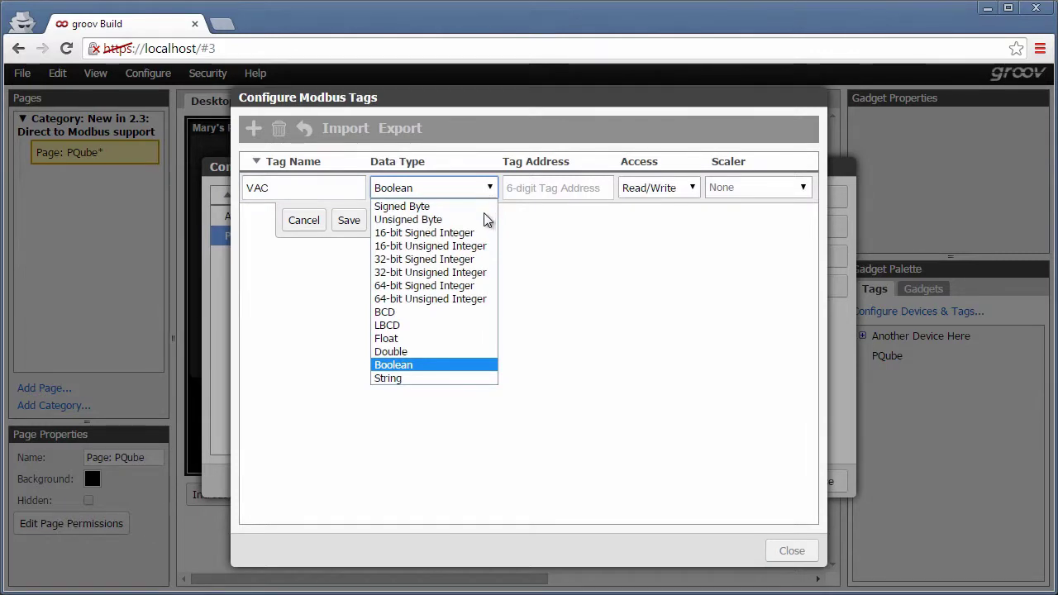
{"action": "left_click", "coordinate": [466, 339]}
- Give VAC start address 407008, read-only access, and review its Scaler settings
{"action": "left_click", "coordinate": [562, 188]}
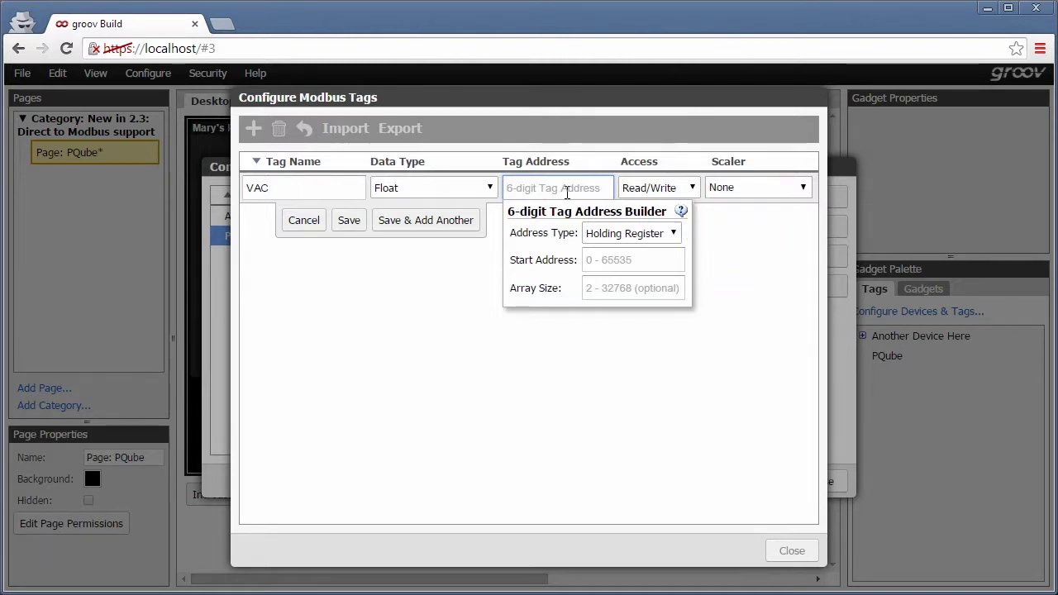
{"action": "left_click", "coordinate": [594, 258]}
{"action": "type", "text": "7"}
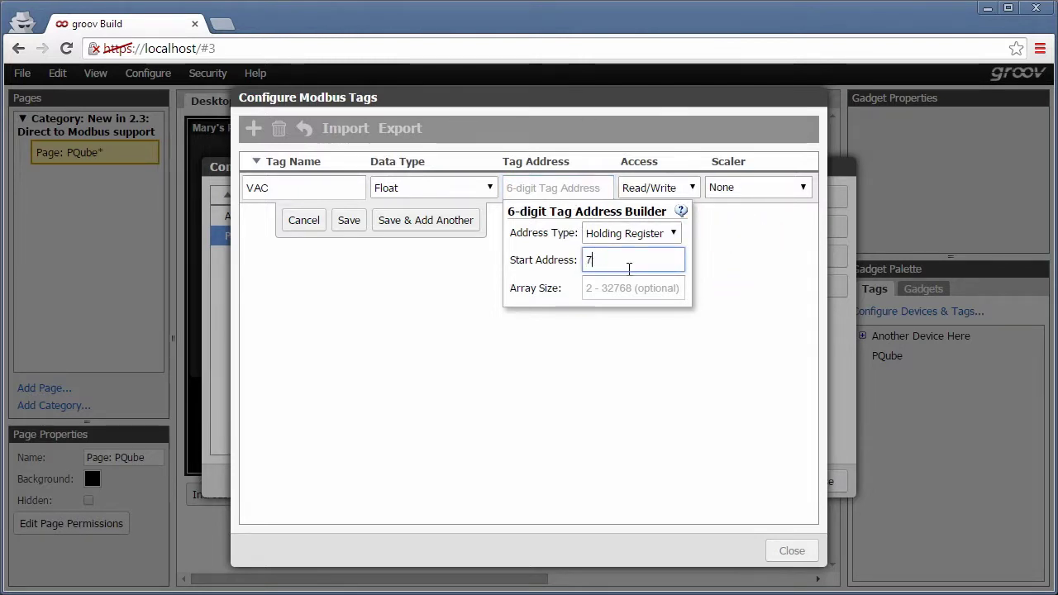
{"action": "type", "text": "008"}
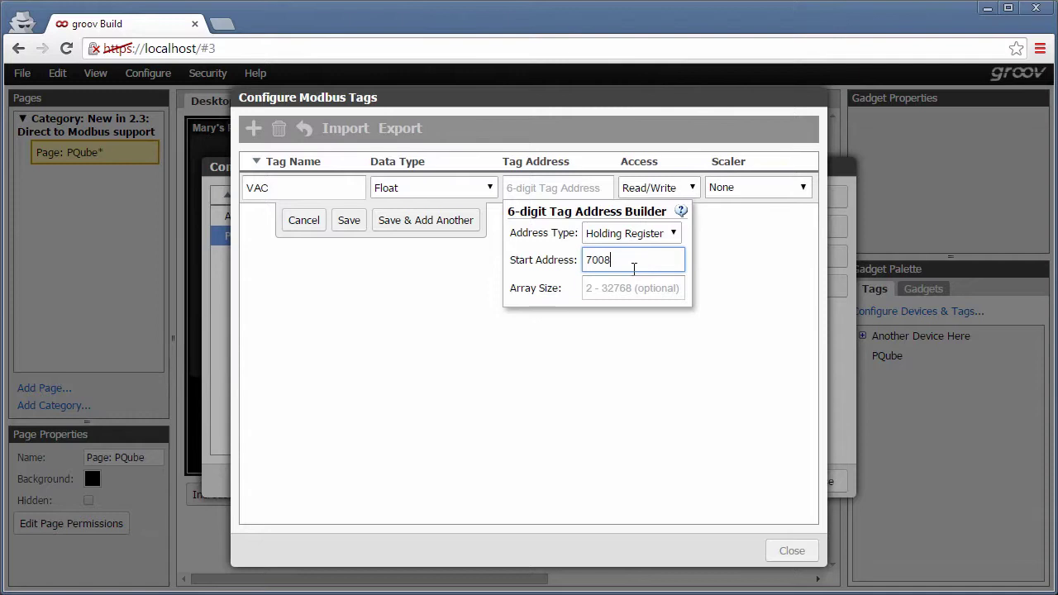
{"action": "left_click", "coordinate": [666, 190]}
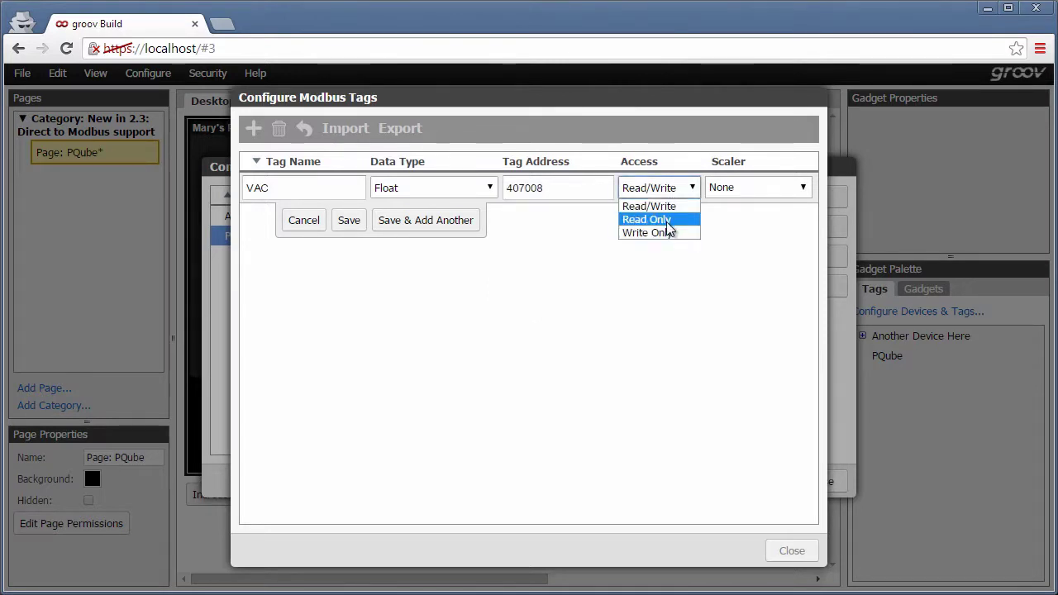
{"action": "left_click", "coordinate": [667, 222]}
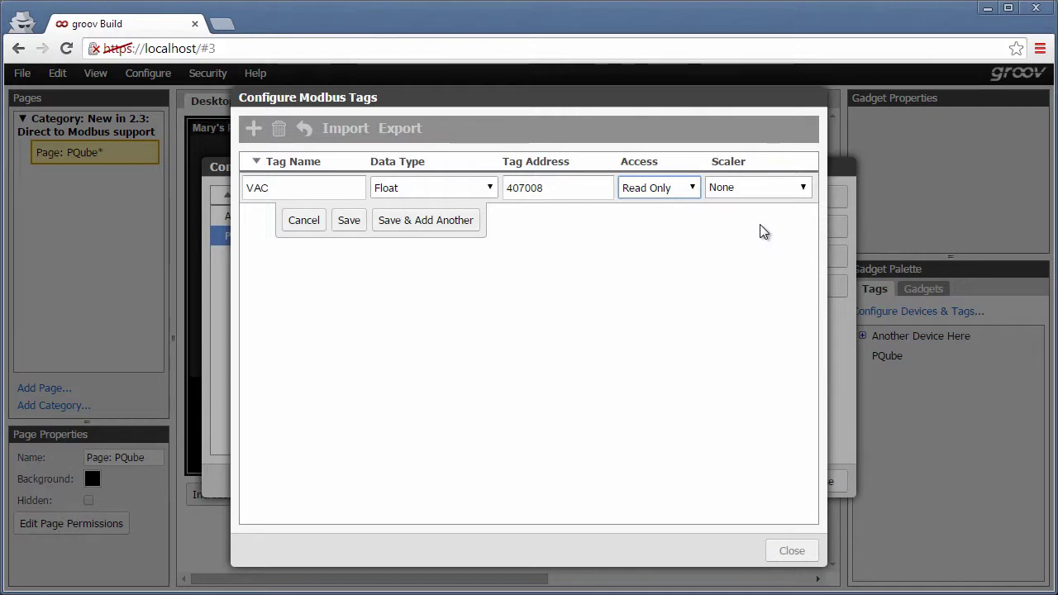
{"action": "left_click", "coordinate": [721, 190]}
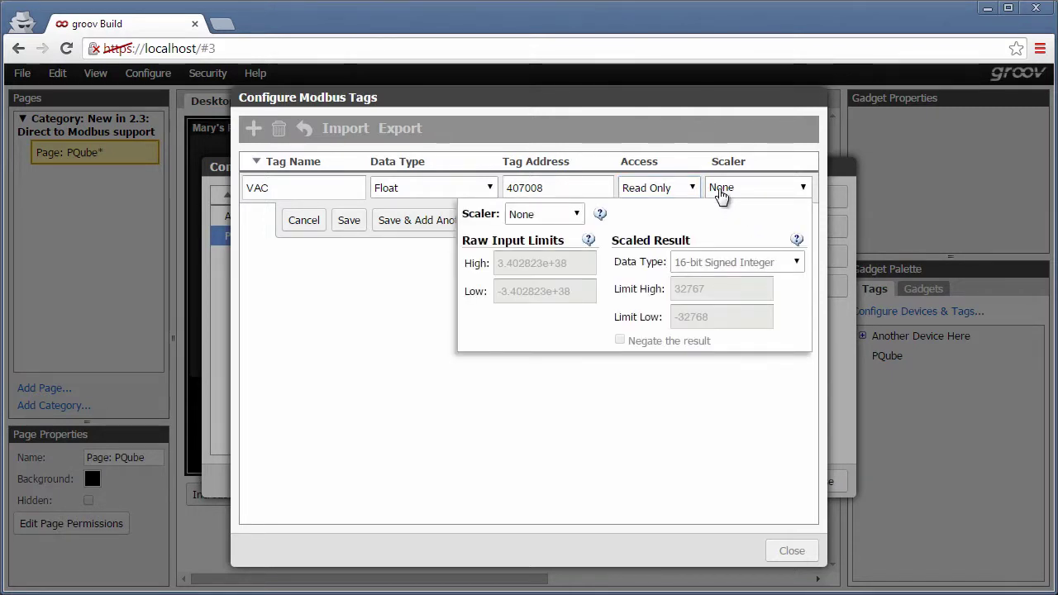
- Save the VAC tag and start a Clear Peaks tag as a 16-bit unsigned integer
{"action": "left_click", "coordinate": [391, 224]}
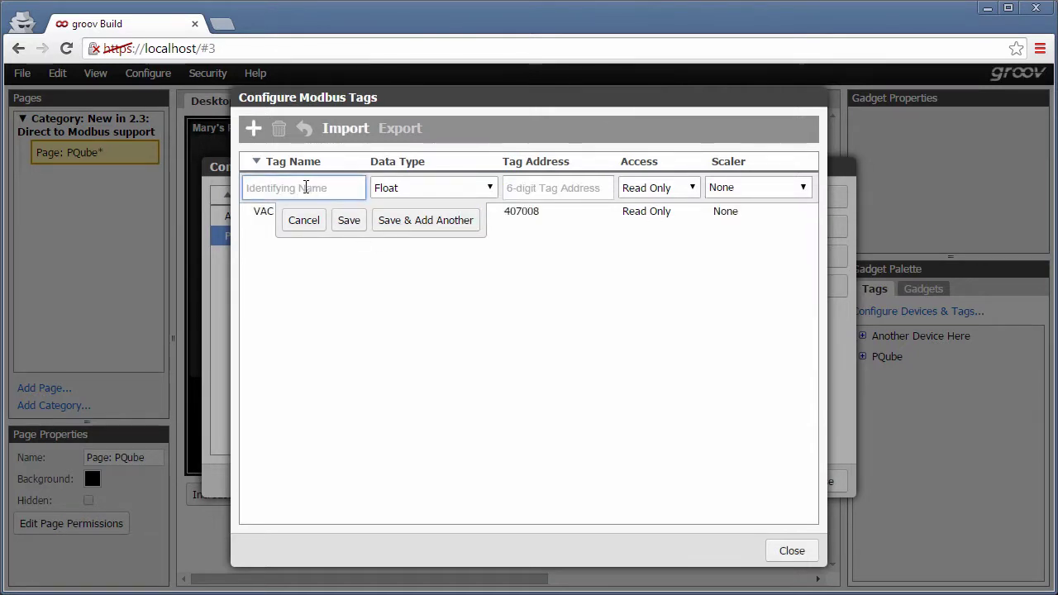
{"action": "type", "text": "Clear Peaks"}
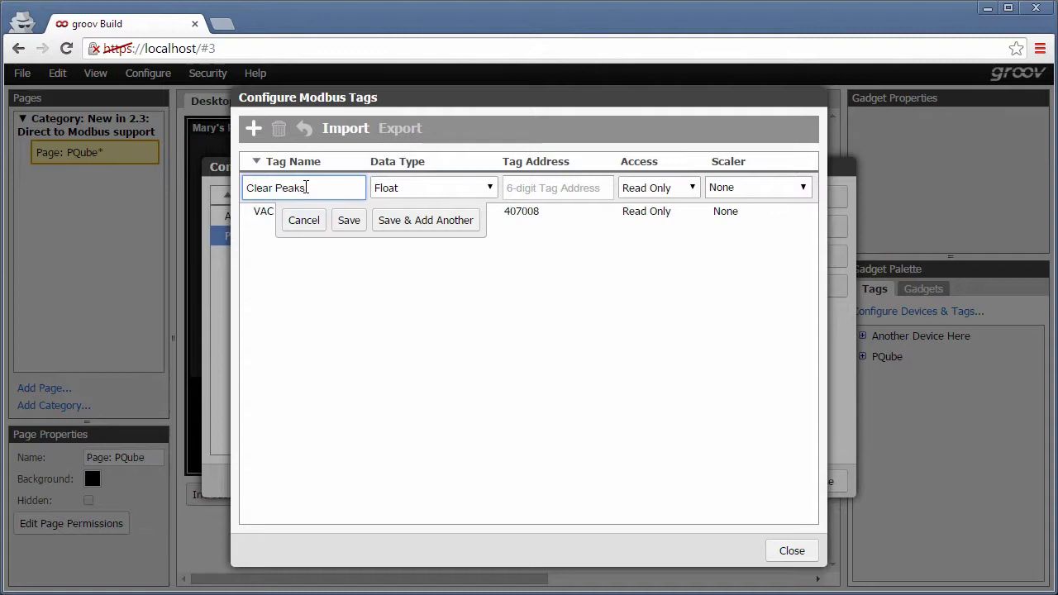
{"action": "left_click", "coordinate": [491, 188]}
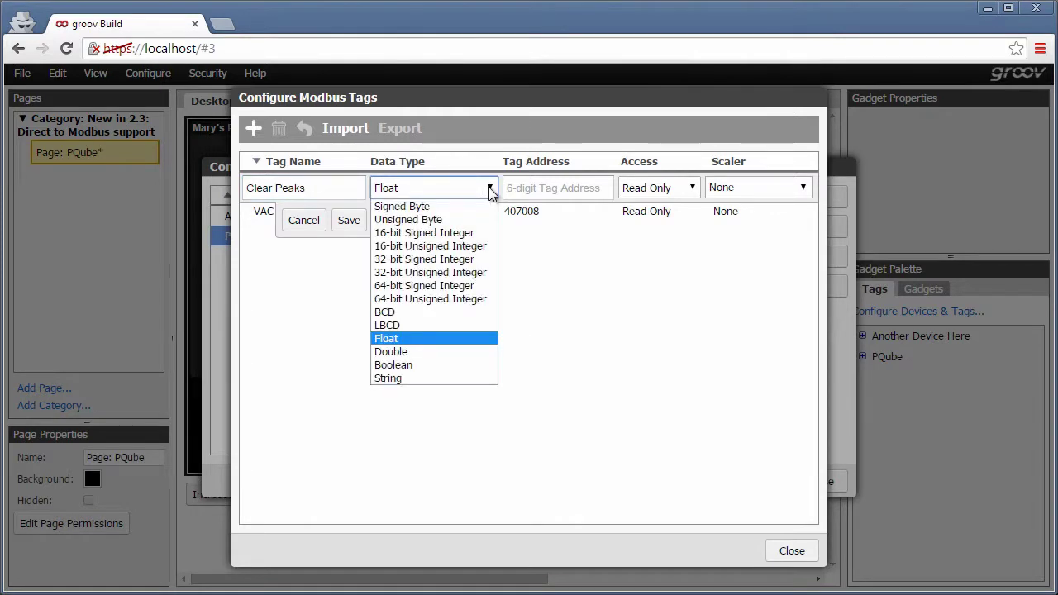
{"action": "left_click", "coordinate": [475, 246]}
- Set Clear Peaks to address 407191 with write-only access, then close the tag list
{"action": "left_click", "coordinate": [529, 188]}
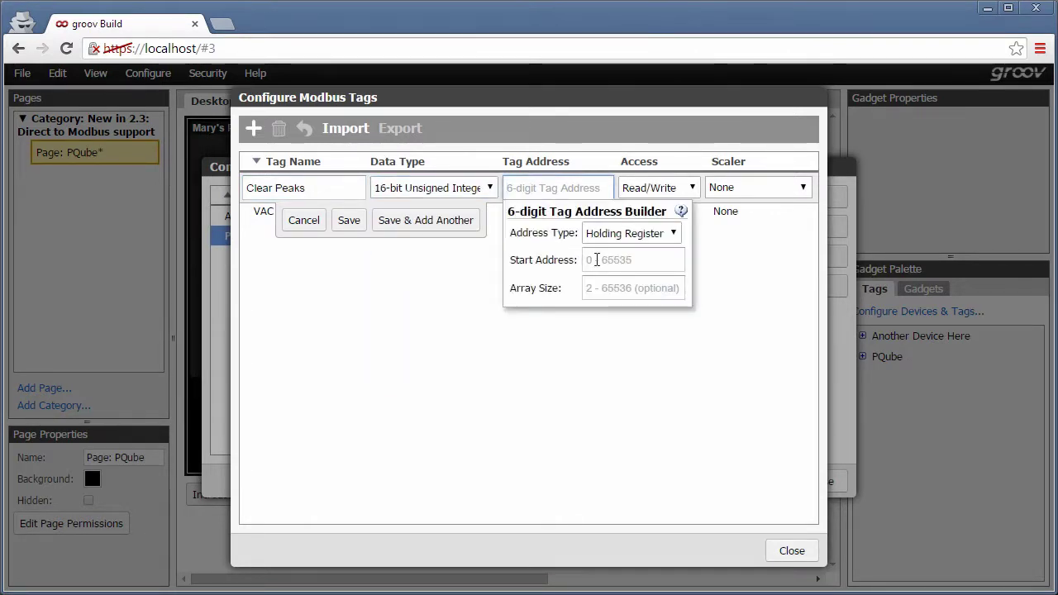
{"action": "left_click", "coordinate": [597, 259]}
{"action": "type", "text": "7191"}
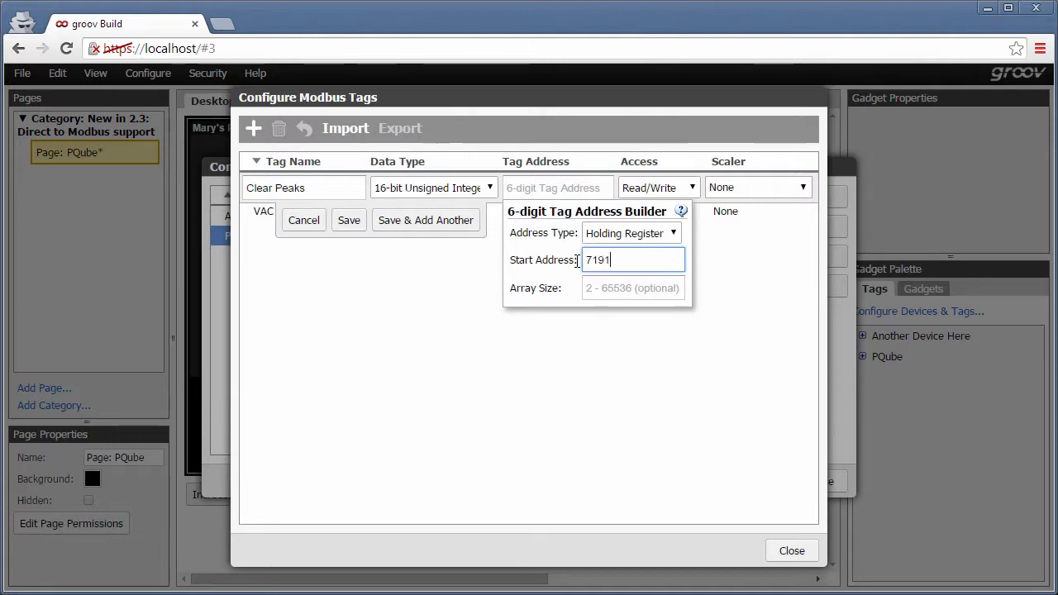
{"action": "left_click", "coordinate": [686, 187]}
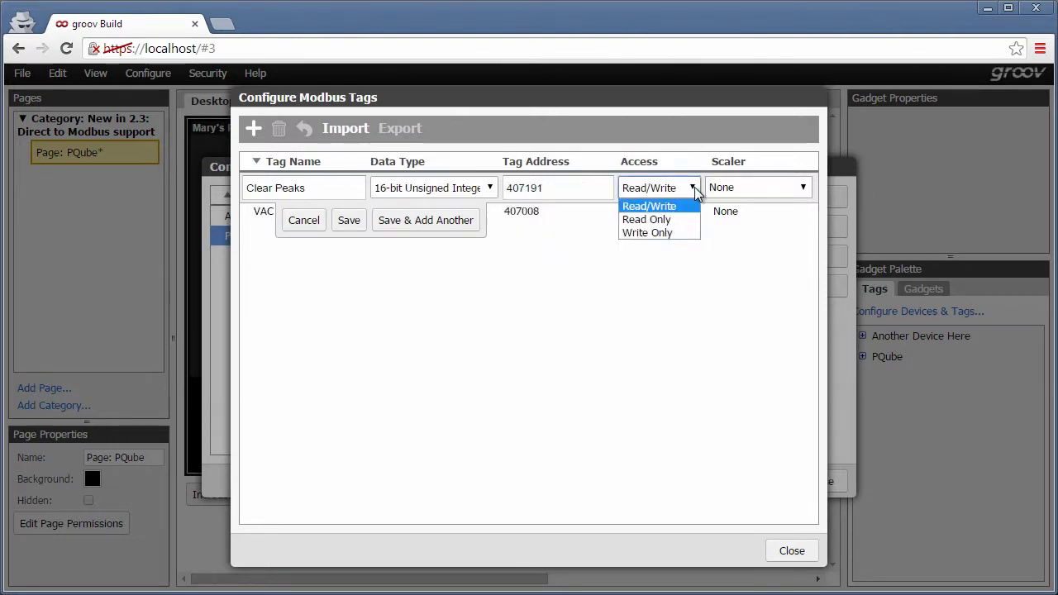
{"action": "left_click", "coordinate": [674, 234]}
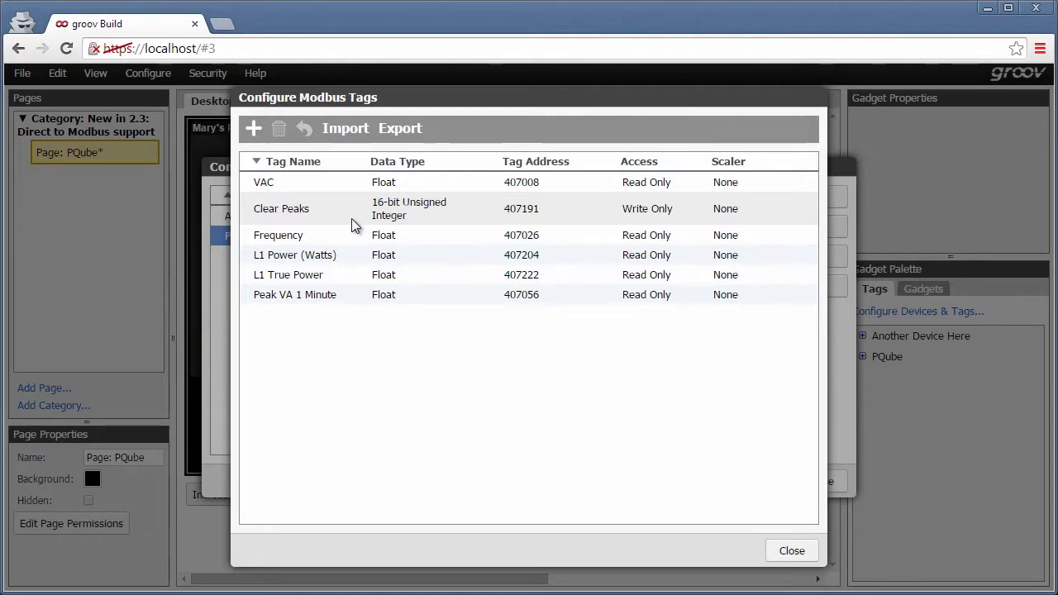
{"action": "left_click", "coordinate": [789, 553]}
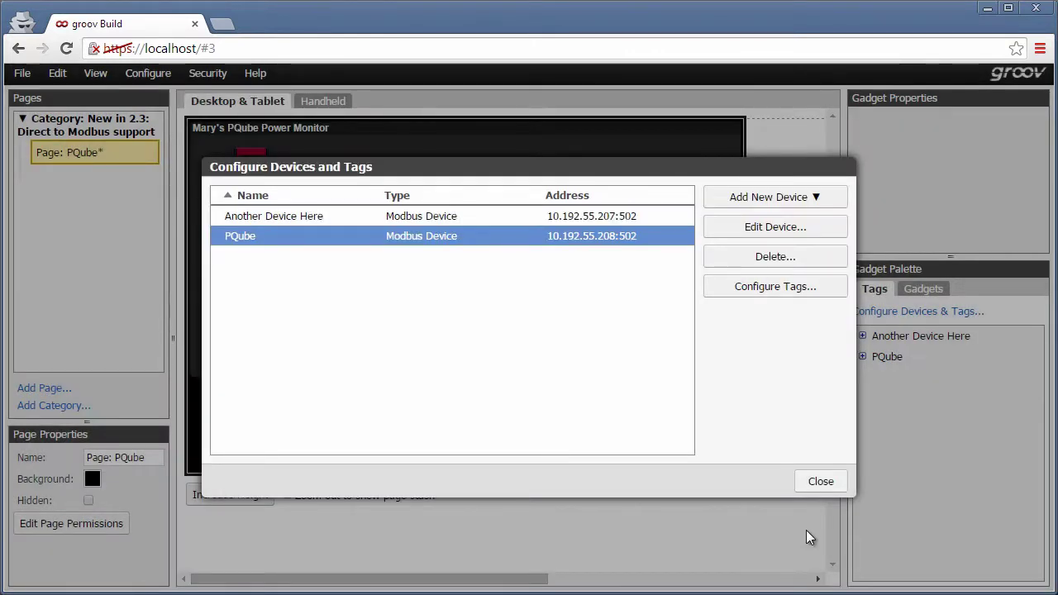
- Drop the PQube Peak VA 1 Minute tag as a value gadget into the Peak group
{"action": "left_click", "coordinate": [820, 483]}
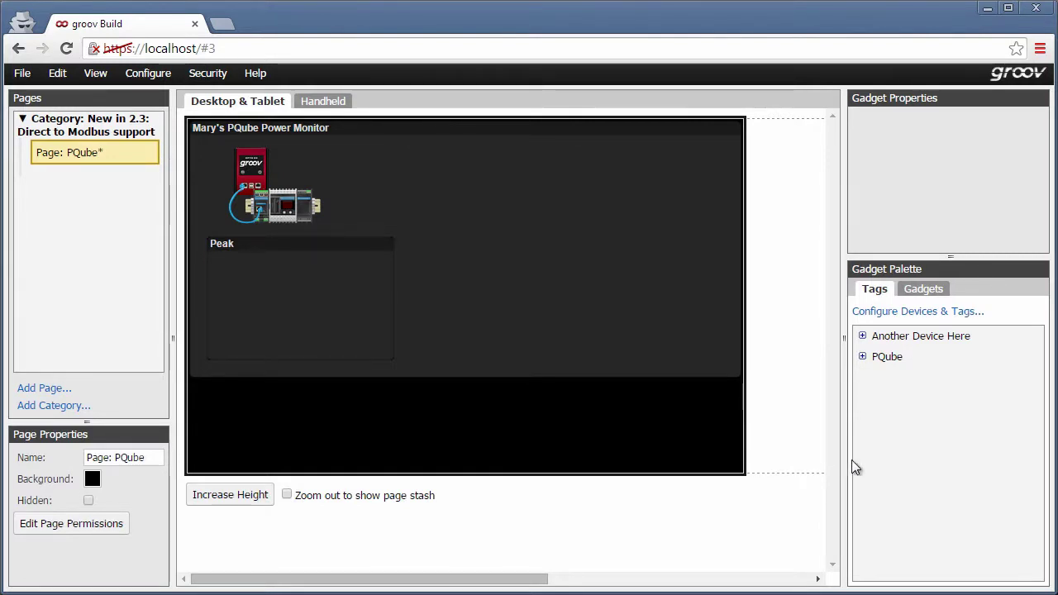
{"action": "left_click", "coordinate": [862, 357]}
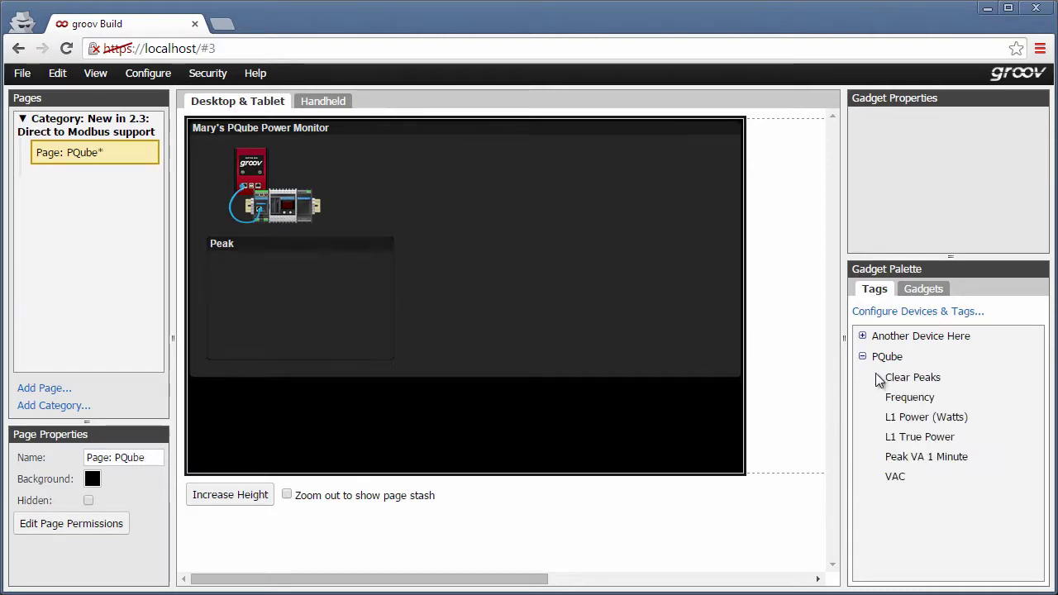
{"action": "left_click", "coordinate": [931, 460]}
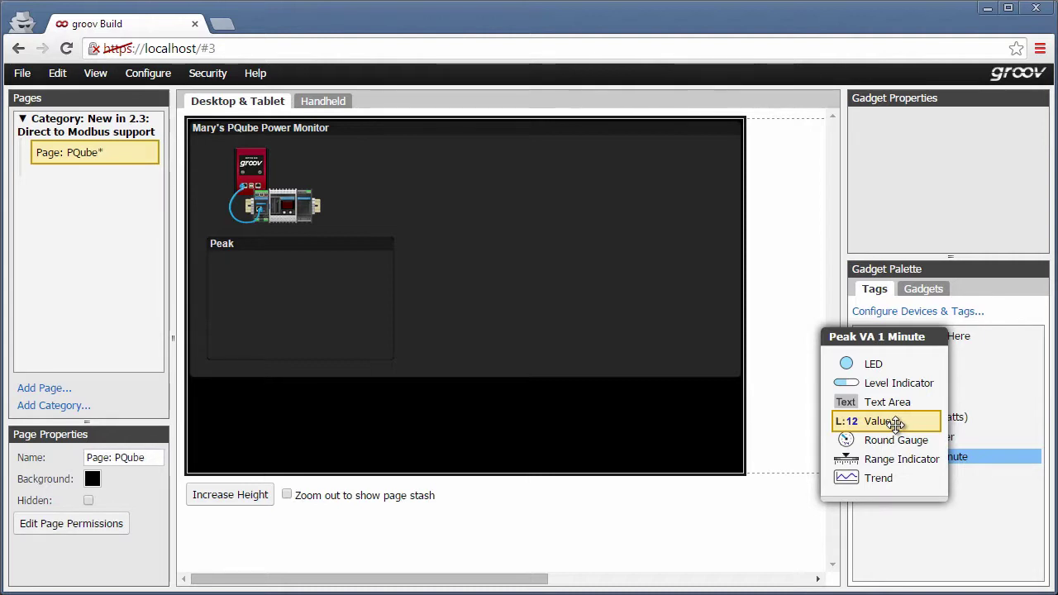
{"action": "left_click", "coordinate": [895, 422]}
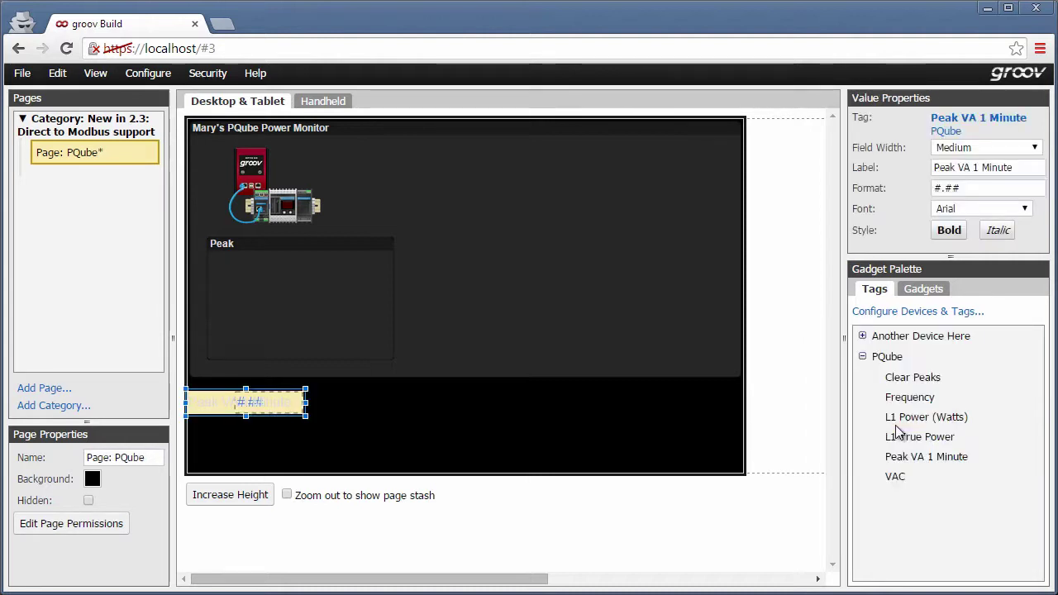
{"action": "left_click_drag", "start_coordinate": [285, 405], "coordinate": [306, 271]}
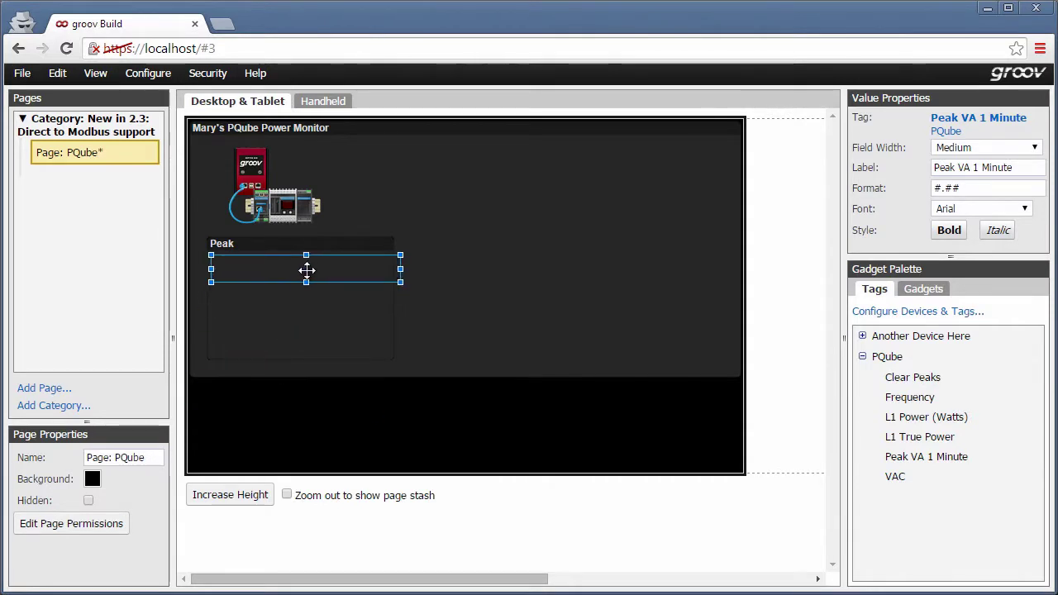
{"action": "right_click", "coordinate": [308, 277]}
- Bring the value gadget forward, add a sized Clear Peaks button, and narrow the value gadget
{"action": "left_click", "coordinate": [344, 372]}
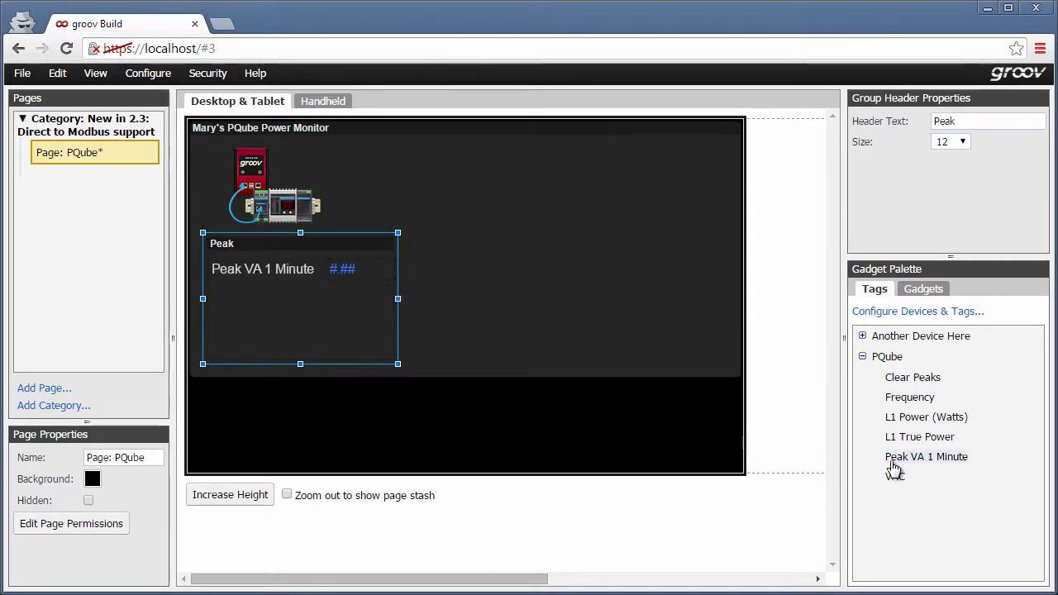
{"action": "left_click", "coordinate": [892, 377]}
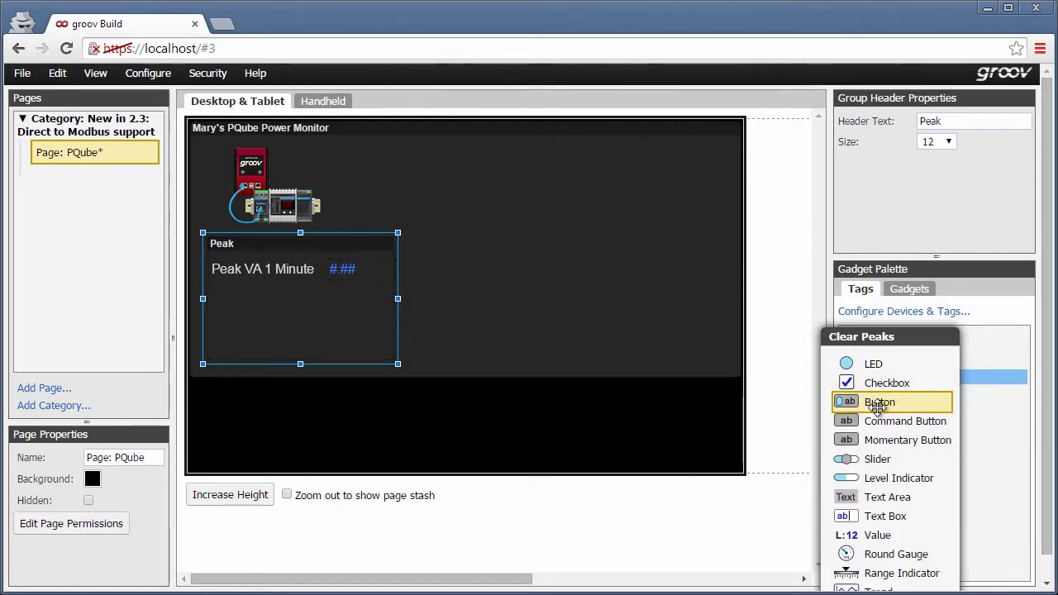
{"action": "mouse_move", "coordinate": [878, 403]}
{"action": "left_mouse_down"}
{"action": "mouse_move", "coordinate": [531, 394]}
{"action": "mouse_move", "coordinate": [290, 317]}
{"action": "mouse_move", "coordinate": [381, 317]}
{"action": "left_mouse_up"}
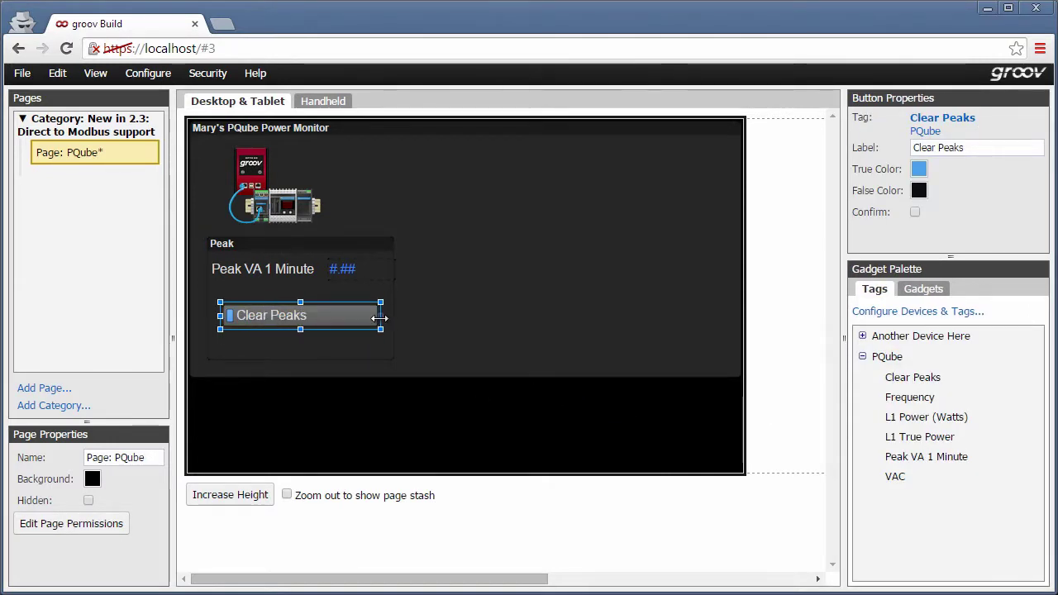
{"action": "mouse_move", "coordinate": [300, 303]}
{"action": "left_mouse_down"}
{"action": "mouse_move", "coordinate": [300, 288]}
{"action": "mouse_move", "coordinate": [294, 319]}
{"action": "left_mouse_up"}
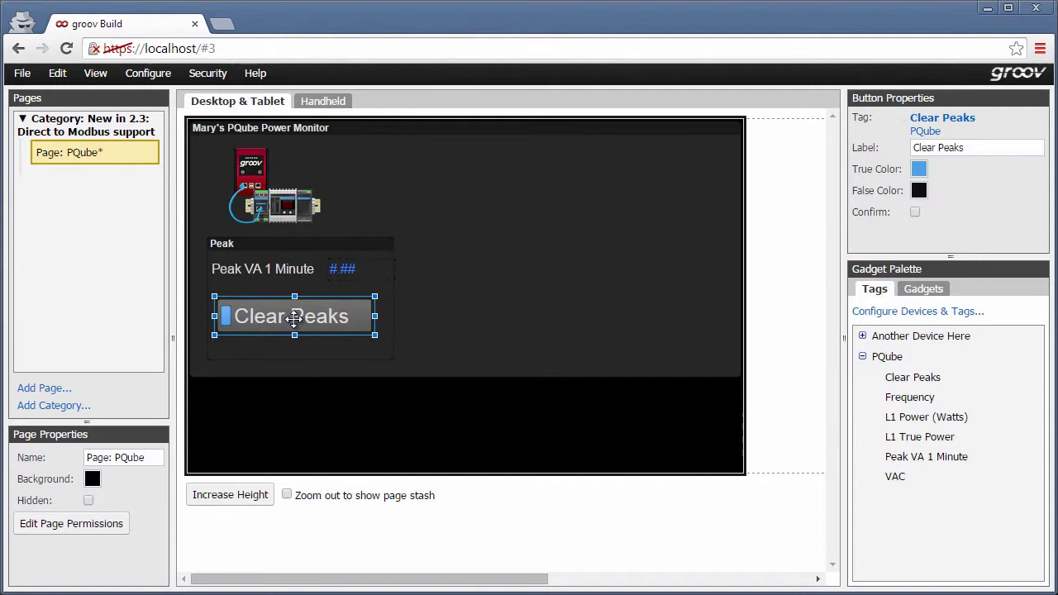
{"action": "left_click", "coordinate": [314, 271]}
{"action": "left_click_drag", "start_coordinate": [400, 271], "coordinate": [337, 270]}
- Add L1 Power as a vertical level indicator with minimum 0.09 and maximum 0.12
{"action": "left_click", "coordinate": [904, 421]}
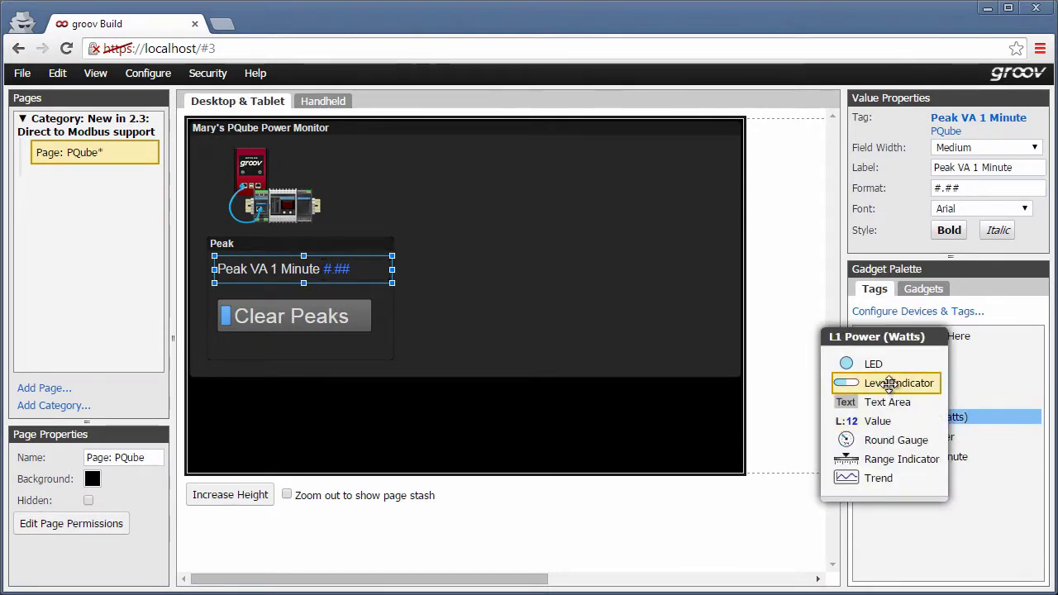
{"action": "left_click_drag", "start_coordinate": [888, 385], "coordinate": [453, 165]}
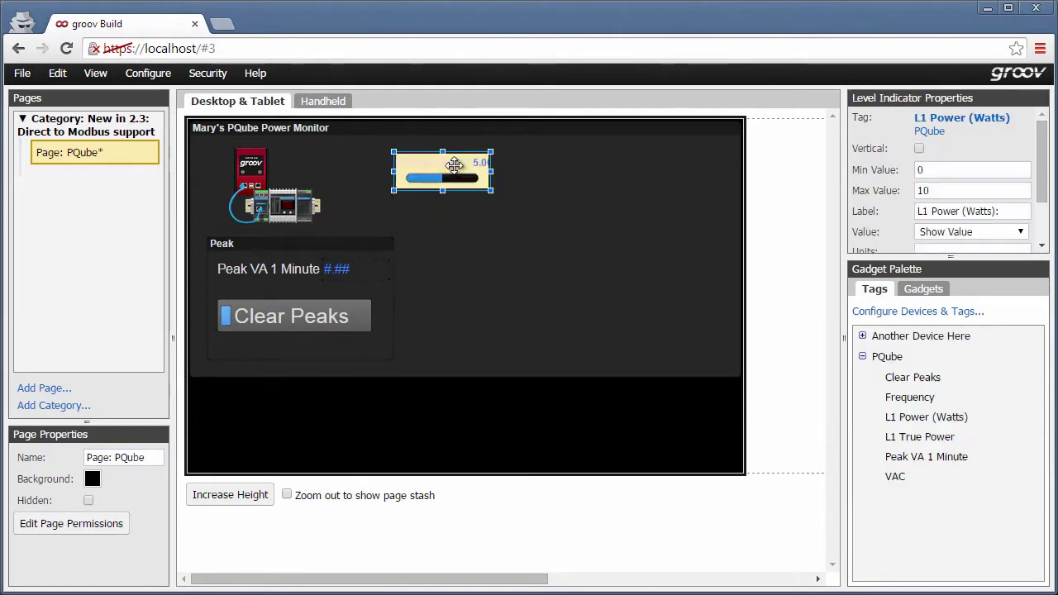
{"action": "left_click", "coordinate": [918, 149]}
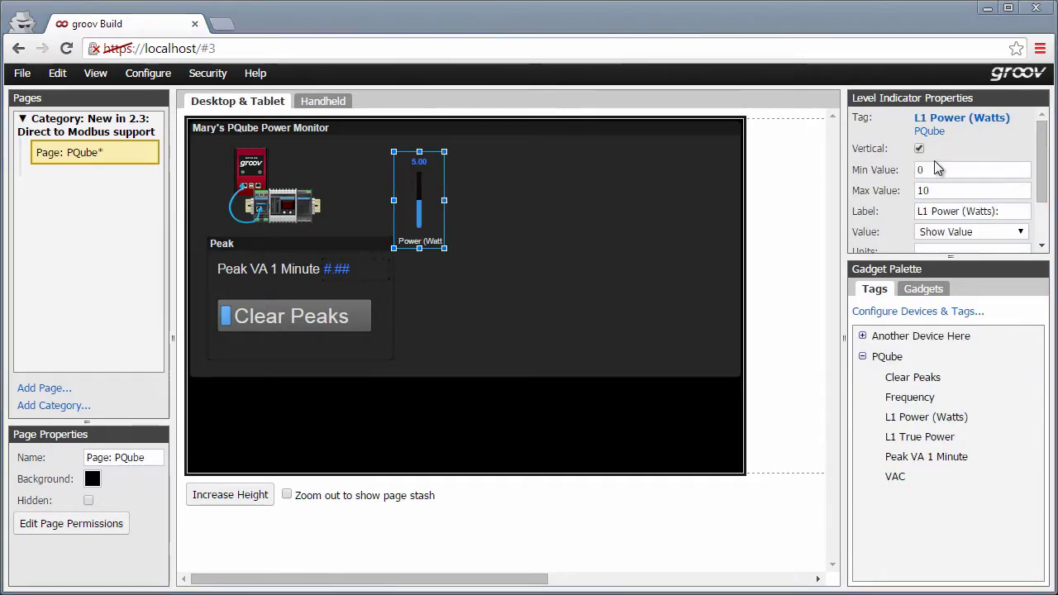
{"action": "left_click", "coordinate": [958, 174]}
{"action": "type", "text": ".09"}
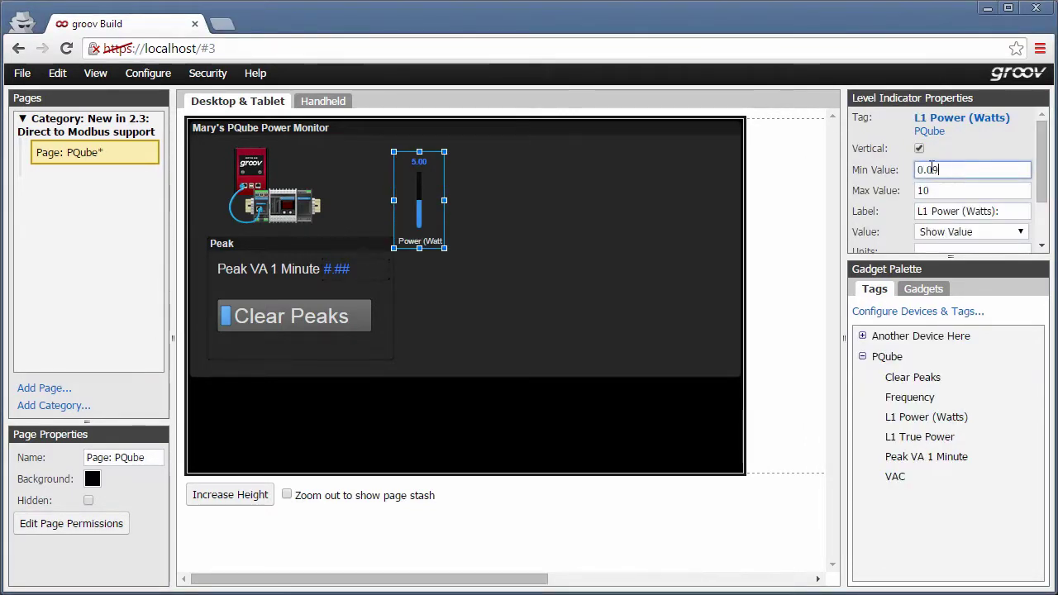
{"action": "key", "text": "Tab"}
{"action": "type", "text": "0."}
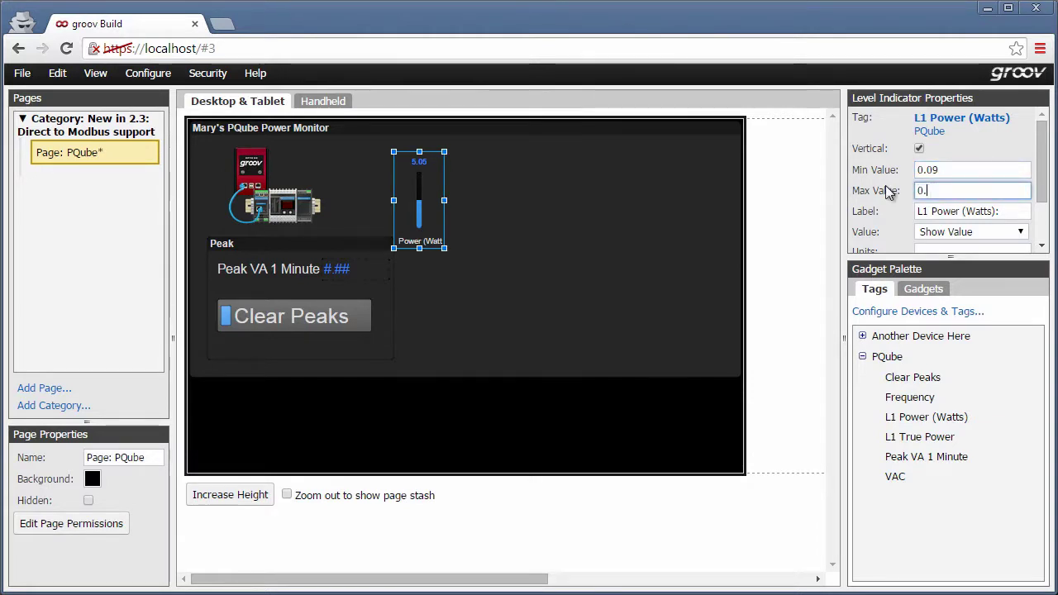
- Fix the indicator label, set units Watts, precision 6, red bar, and enlarge it
{"action": "left_click", "coordinate": [1015, 213]}
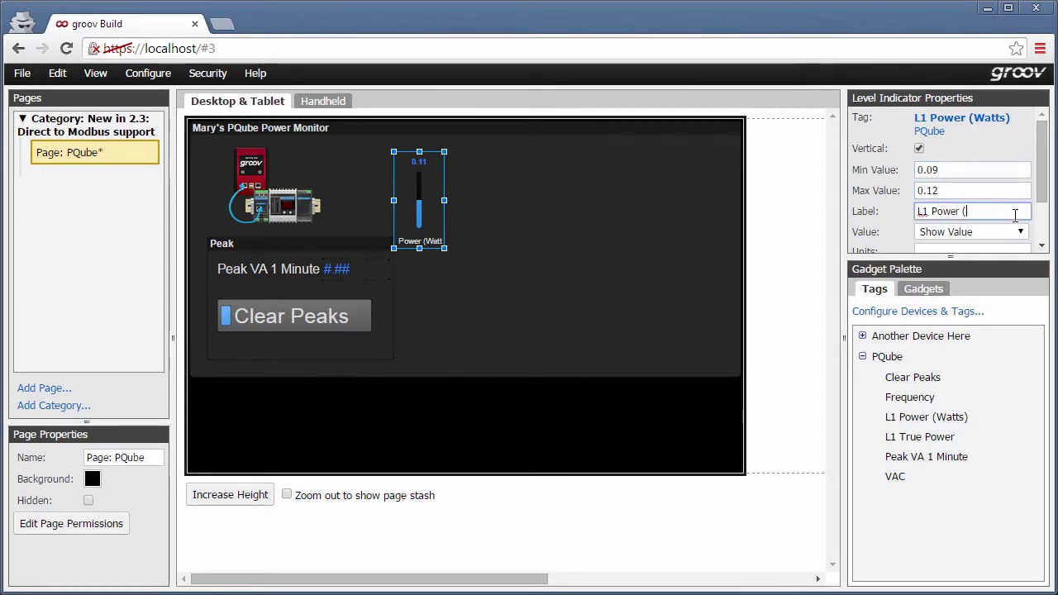
{"action": "key", "text": "BackSpace"}
{"action": "key", "text": "Tab"}
{"action": "type", "text": "Watts"}
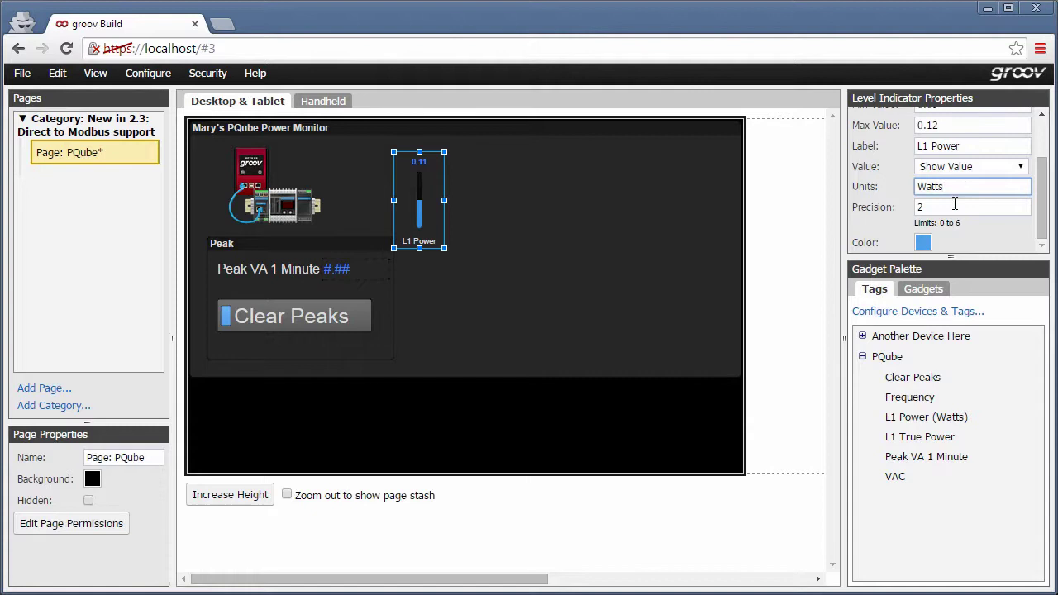
{"action": "key", "text": "Tab"}
{"action": "type", "text": "6"}
{"action": "left_click", "coordinate": [922, 242]}
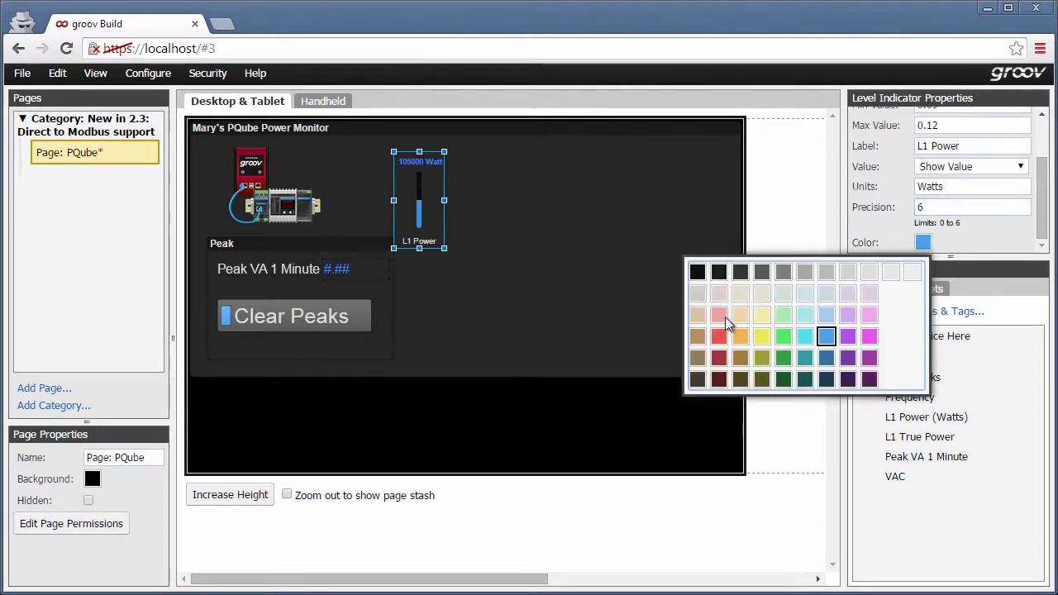
{"action": "left_click", "coordinate": [718, 335]}
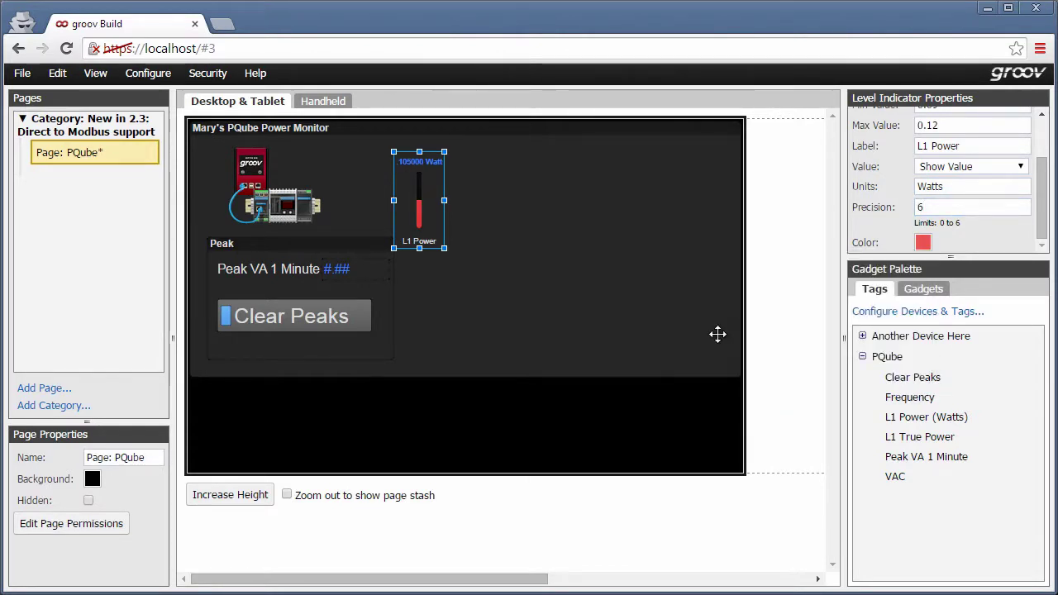
{"action": "left_click_drag", "start_coordinate": [445, 200], "coordinate": [461, 200]}
{"action": "left_click_drag", "start_coordinate": [428, 248], "coordinate": [416, 331]}
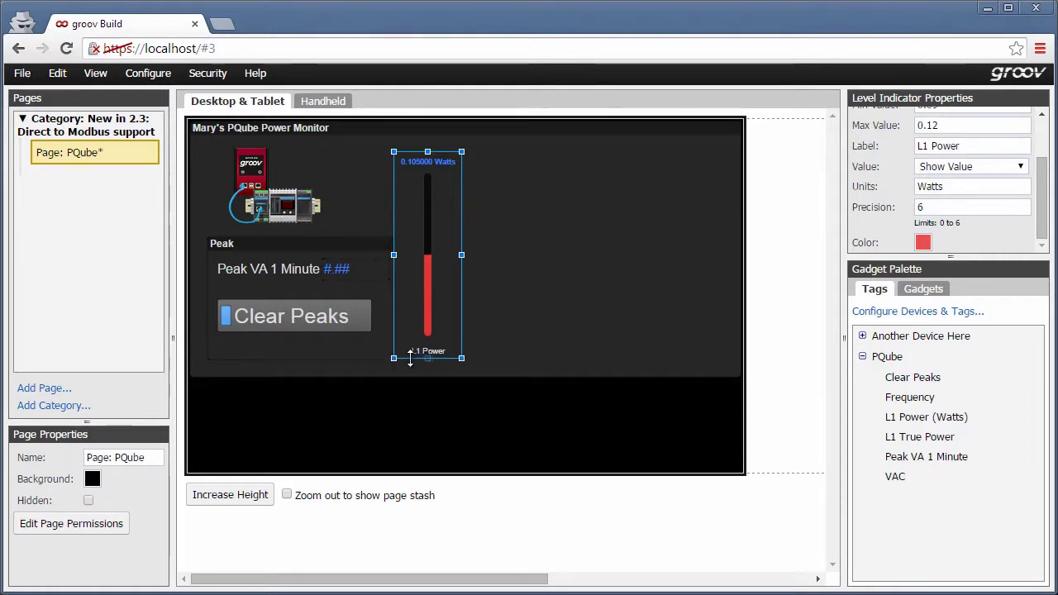
{"action": "left_click_drag", "start_coordinate": [427, 152], "coordinate": [428, 145]}
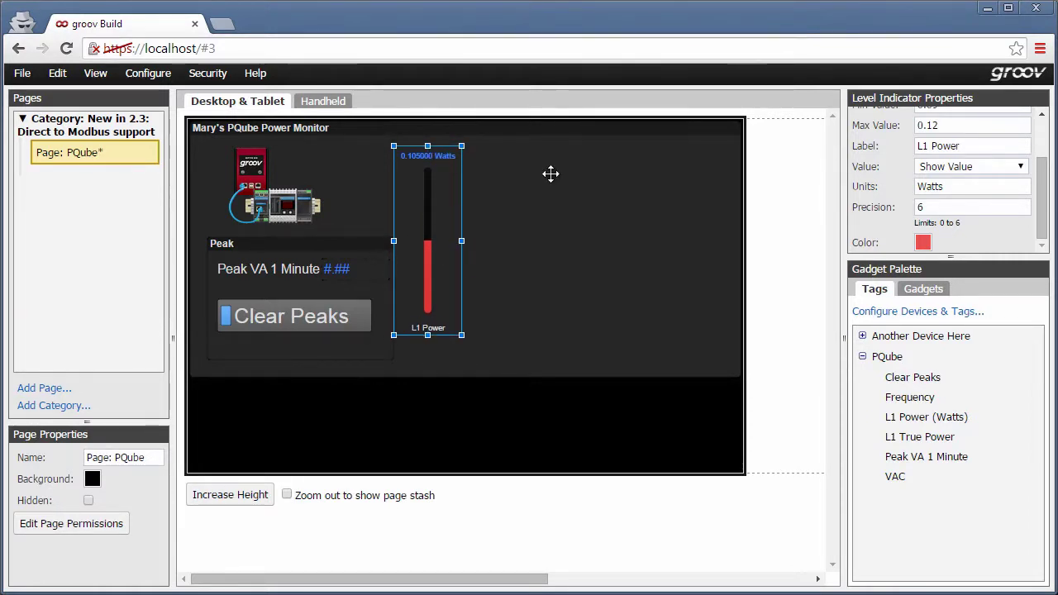
- Add VAC as a trend gadget beside the level indicator and resize it
{"action": "left_click", "coordinate": [895, 477]}
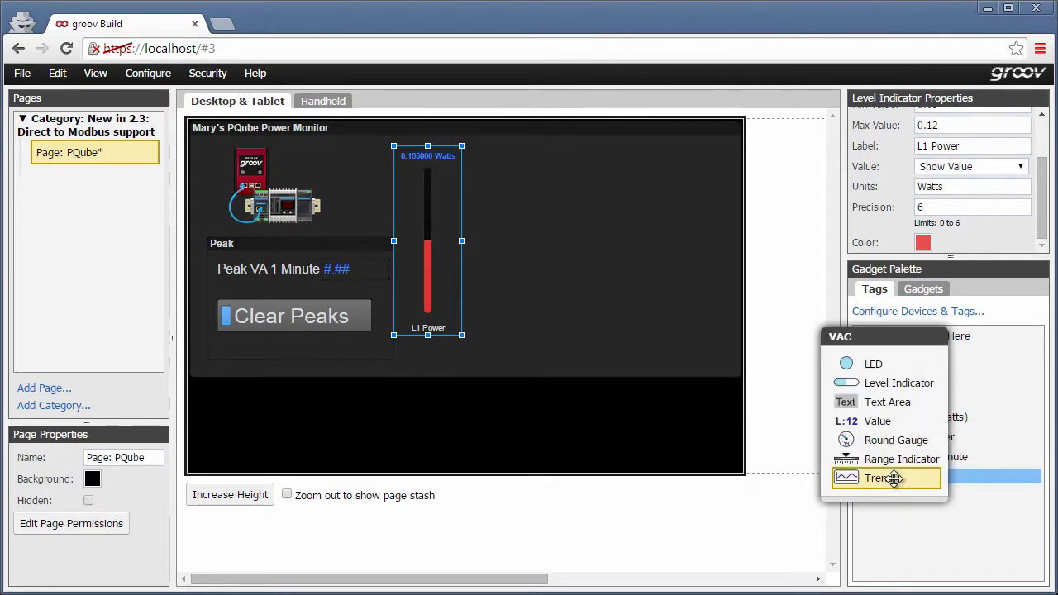
{"action": "left_click", "coordinate": [895, 478]}
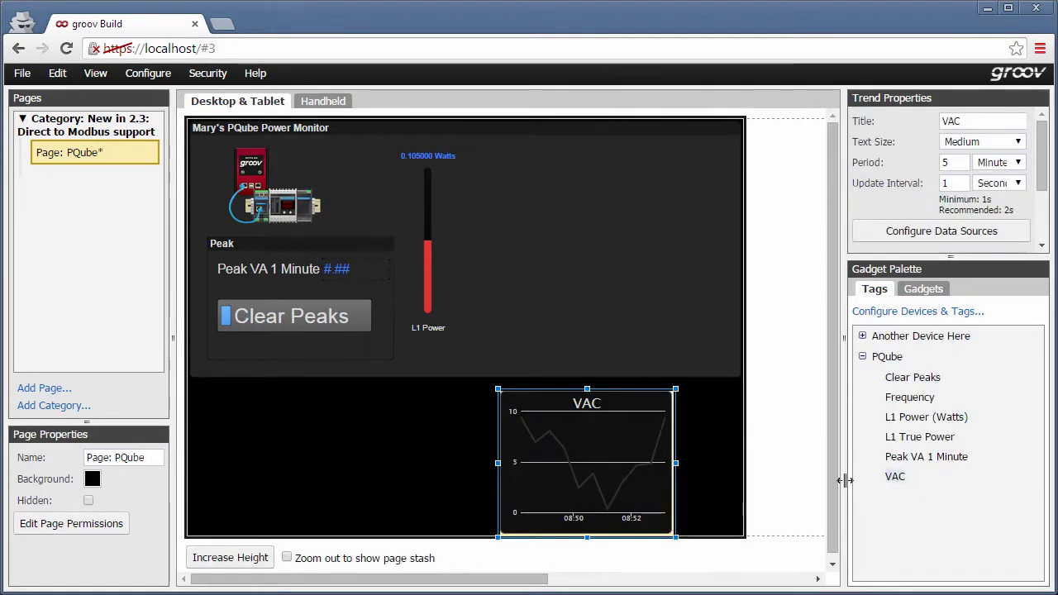
{"action": "left_click_drag", "start_coordinate": [604, 472], "coordinate": [594, 232]}
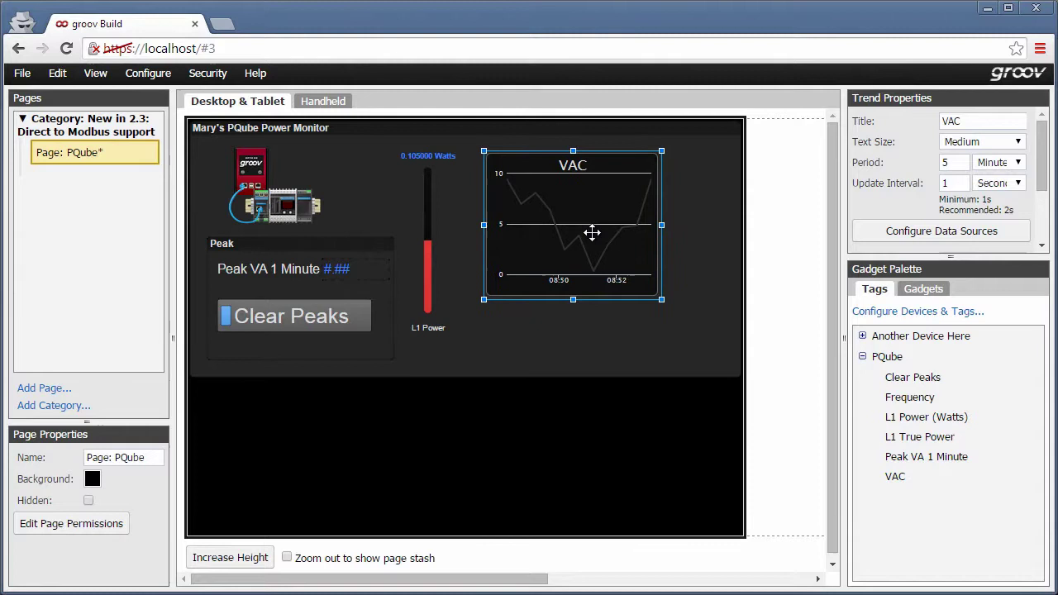
{"action": "mouse_move", "coordinate": [667, 302]}
{"action": "left_mouse_down"}
{"action": "mouse_move", "coordinate": [694, 327]}
{"action": "mouse_move", "coordinate": [736, 325]}
{"action": "left_mouse_up"}
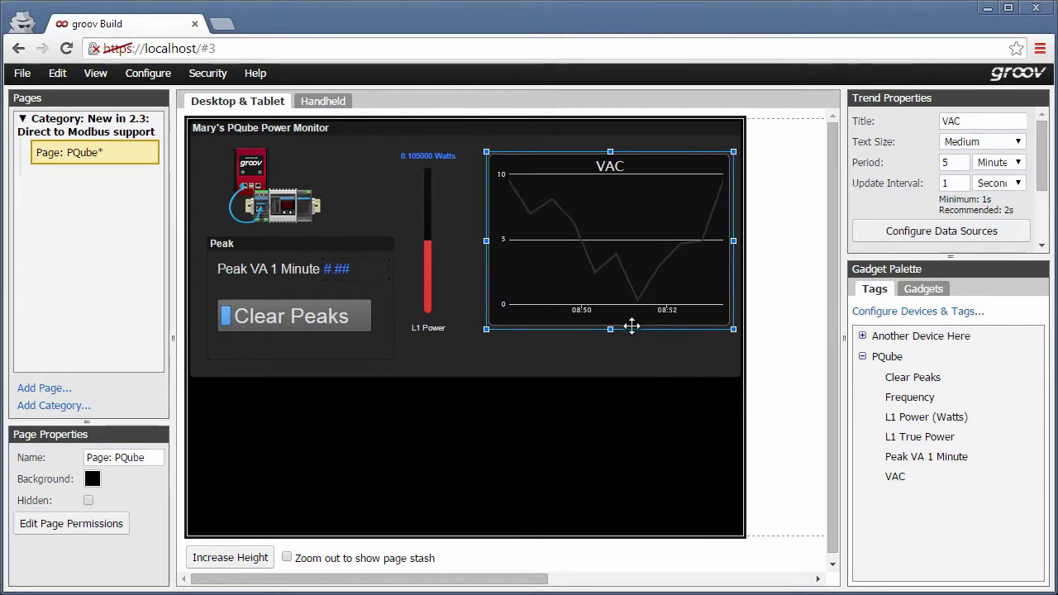
{"action": "left_click_drag", "start_coordinate": [612, 323], "coordinate": [612, 263]}
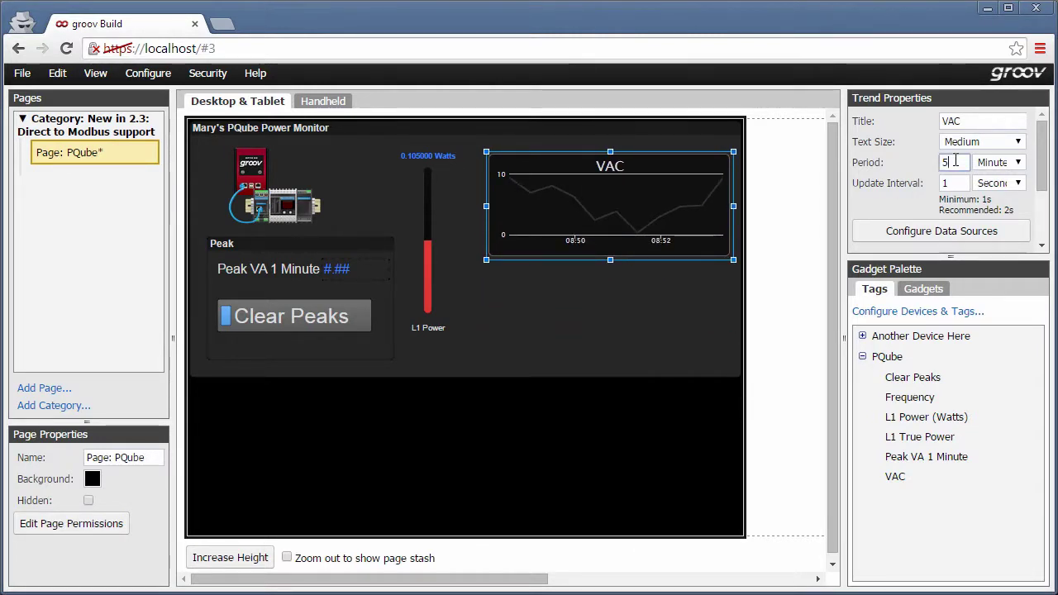
- Title the left axis VAC with manual value limits 120 to 124
{"action": "scroll", "coordinate": [950, 174], "scroll_direction": "down", "scroll_amount": 1}
{"action": "scroll", "coordinate": [967, 190], "scroll_direction": "down", "scroll_amount": 1}
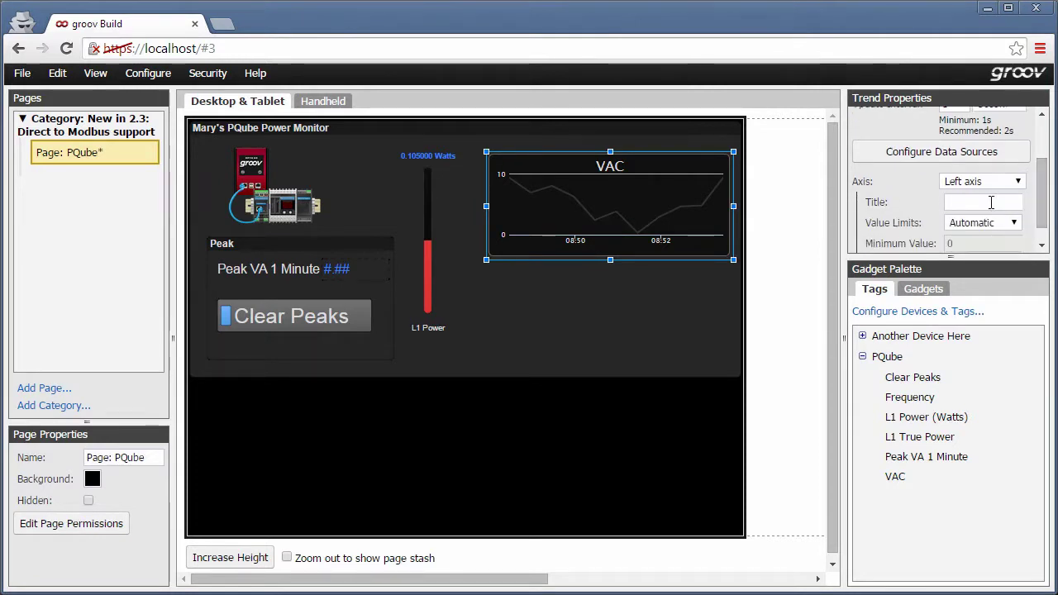
{"action": "left_click", "coordinate": [984, 203]}
{"action": "type", "text": "VAC"}
{"action": "scroll", "coordinate": [1004, 203], "scroll_direction": "down", "scroll_amount": 1}
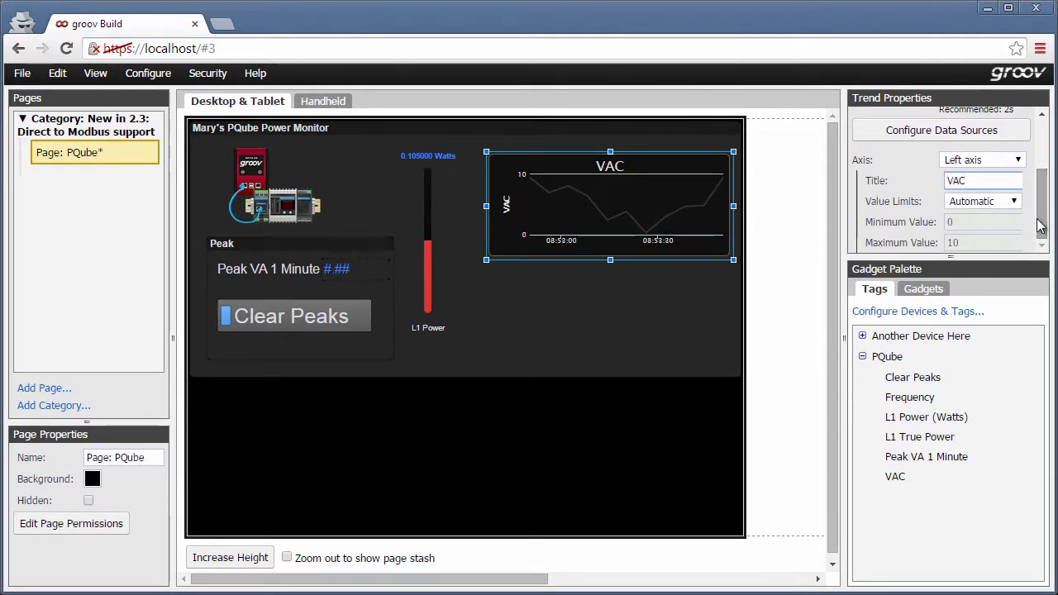
{"action": "left_click", "coordinate": [1014, 202]}
{"action": "left_click", "coordinate": [967, 215]}
{"action": "key", "text": "Tab"}
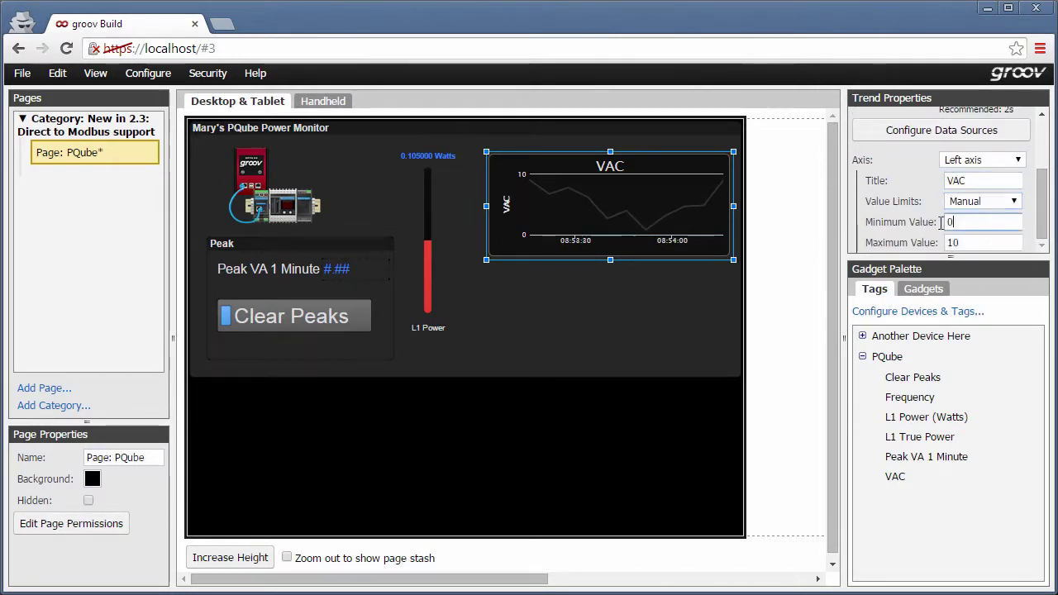
{"action": "type", "text": "120"}
{"action": "left_click_drag", "start_coordinate": [969, 242], "coordinate": [948, 243]}
{"action": "type", "text": "124"}
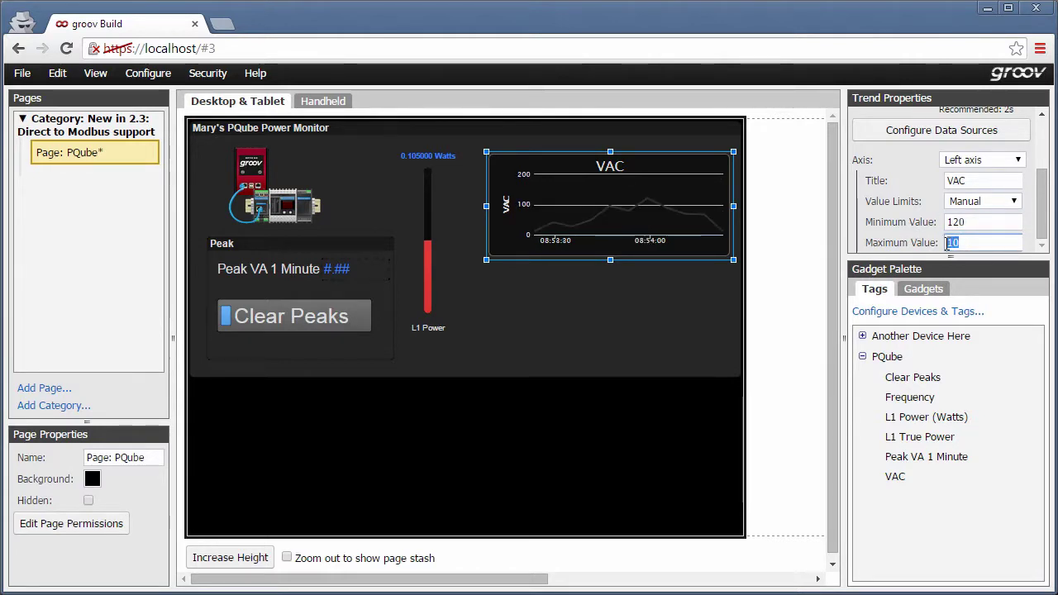
- Add a right axis titled Frequency with manual value limits
{"action": "left_click", "coordinate": [1017, 160]}
{"action": "left_click", "coordinate": [1010, 184]}
{"action": "scroll", "coordinate": [1006, 203], "scroll_direction": "down", "scroll_amount": 1}
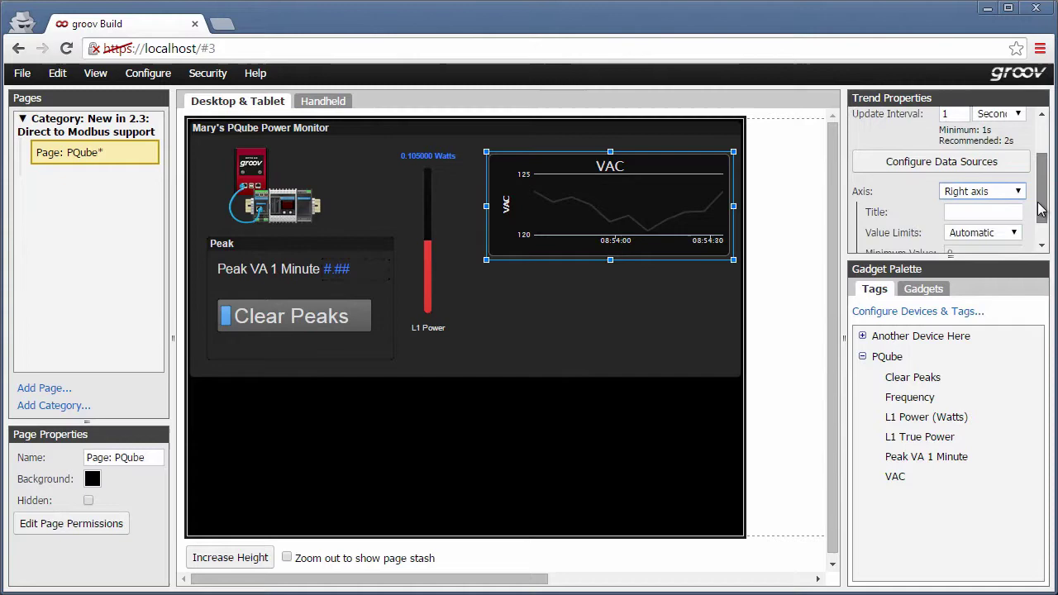
{"action": "left_click", "coordinate": [1002, 212]}
{"action": "type", "text": "Frequency"}
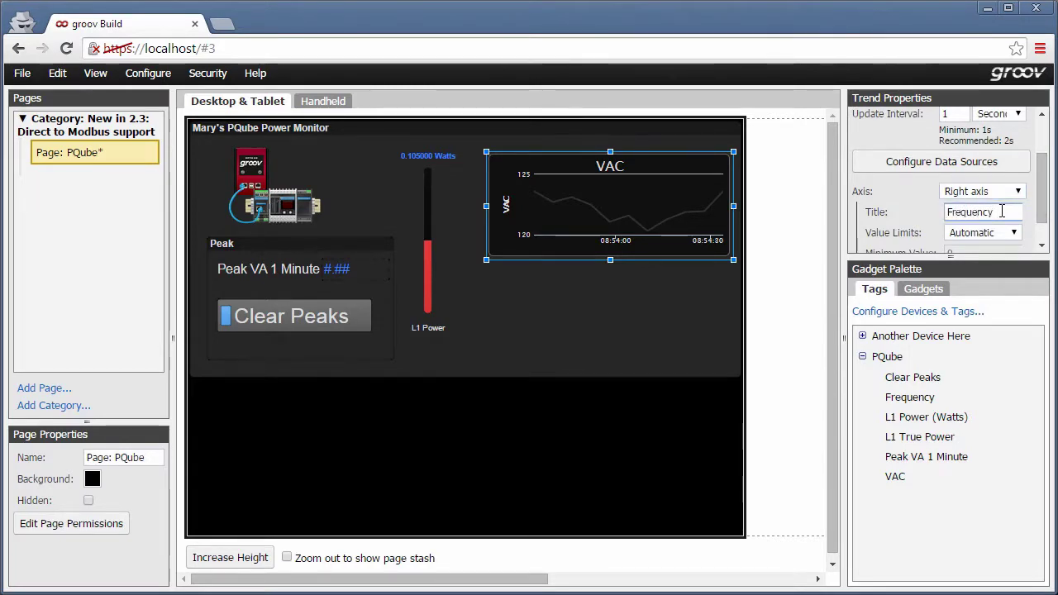
{"action": "scroll", "coordinate": [1001, 211], "scroll_direction": "down", "scroll_amount": 1}
{"action": "left_click", "coordinate": [1014, 200]}
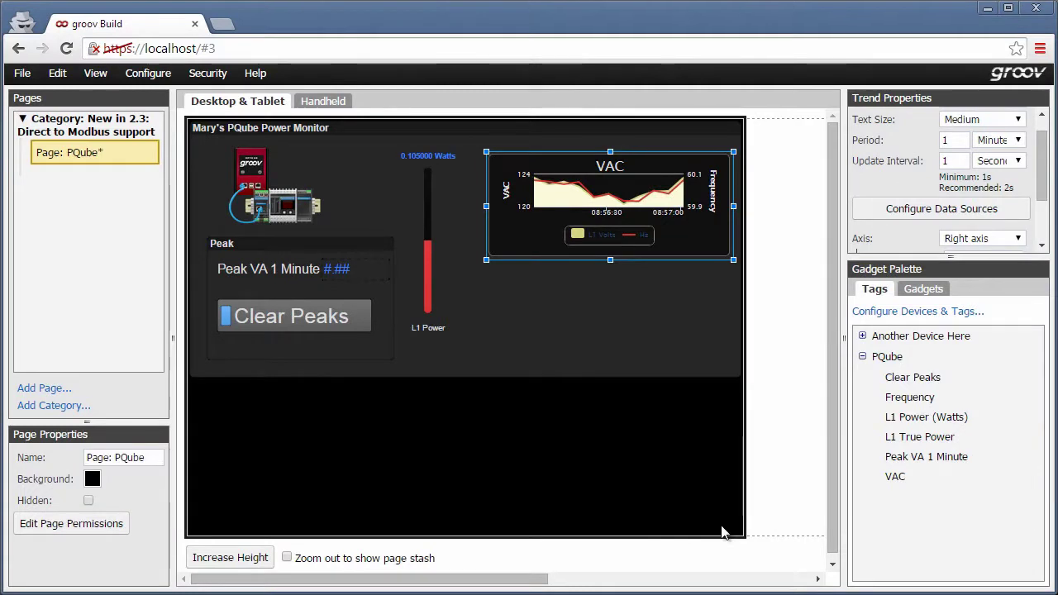
- Add L1 True Power as a round gauge: min -1, max 1, precision 6, units Power Factor
{"action": "left_click", "coordinate": [920, 438]}
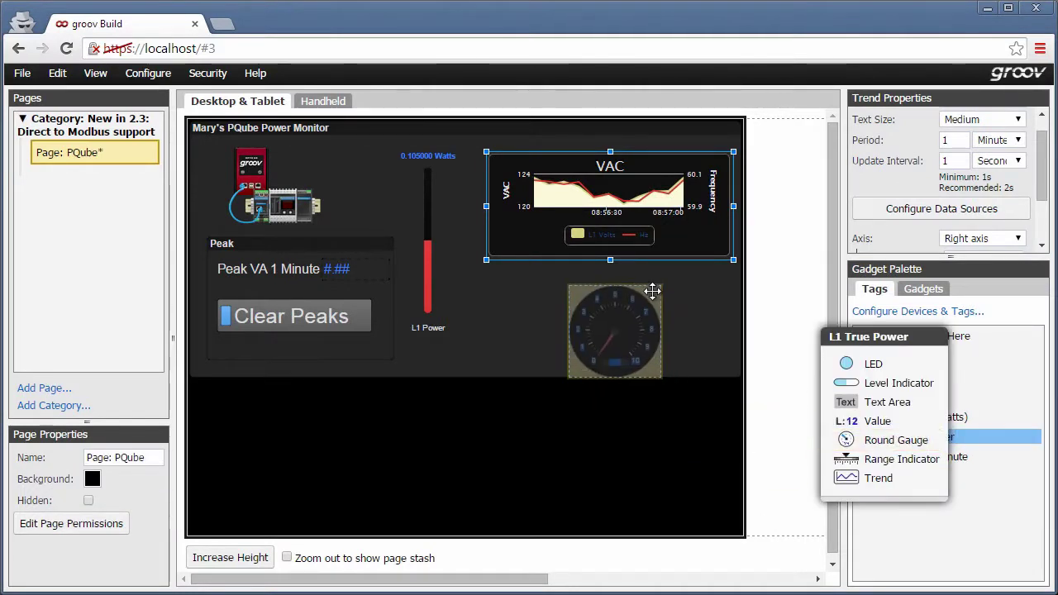
{"action": "scroll", "coordinate": [1046, 203], "scroll_direction": "up", "scroll_amount": 2}
{"action": "double_click", "coordinate": [938, 147]}
{"action": "type", "text": "-1"}
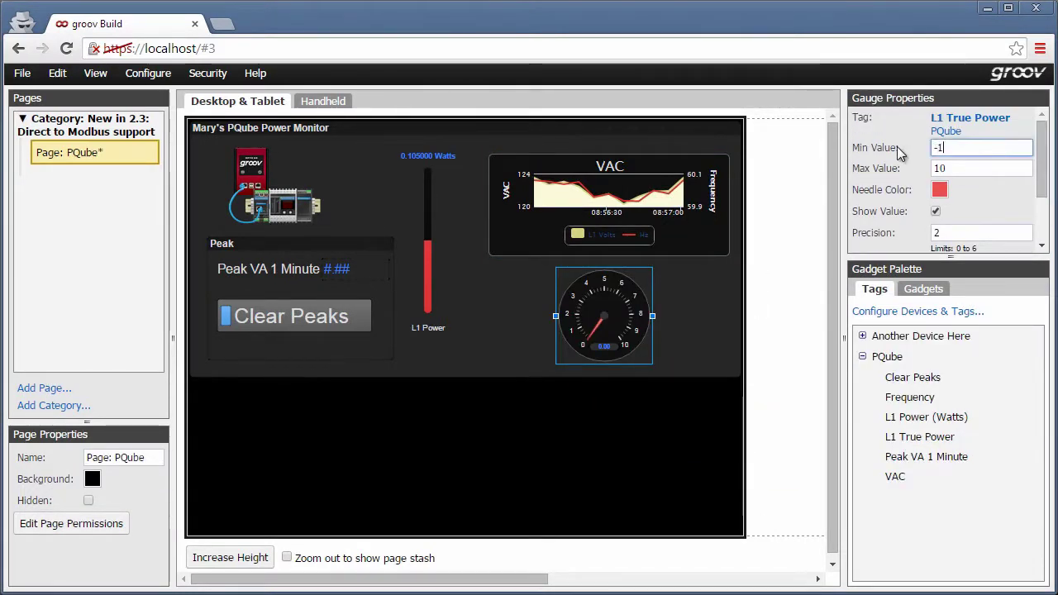
{"action": "double_click", "coordinate": [961, 165]}
{"action": "type", "text": "1"}
{"action": "double_click", "coordinate": [959, 233]}
{"action": "type", "text": "6"}
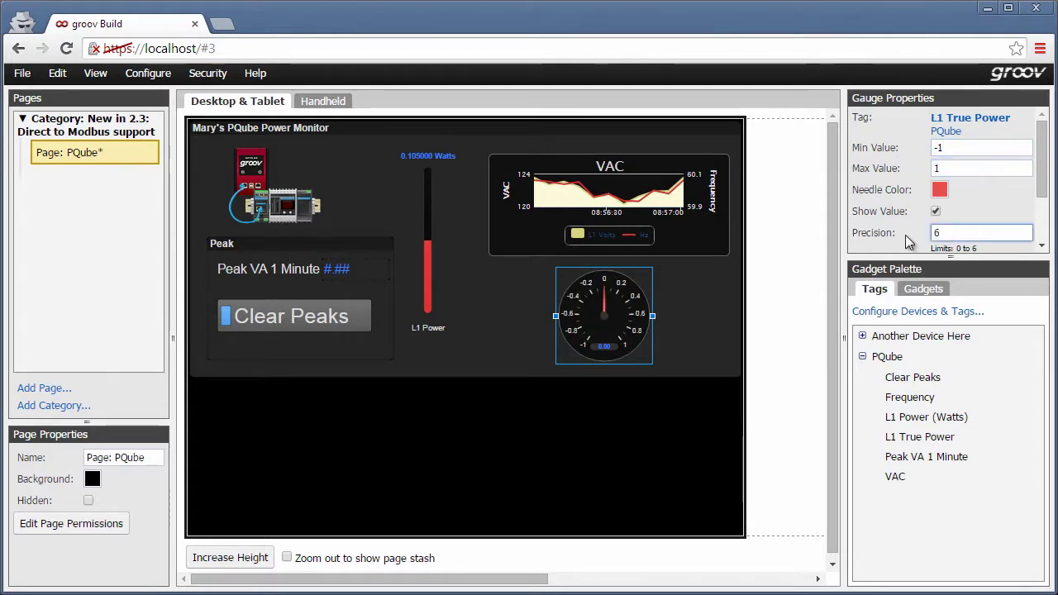
{"action": "scroll", "coordinate": [967, 219], "scroll_direction": "down", "scroll_amount": 2}
{"action": "left_click", "coordinate": [973, 190]}
{"action": "type", "text": "Power Factor"}
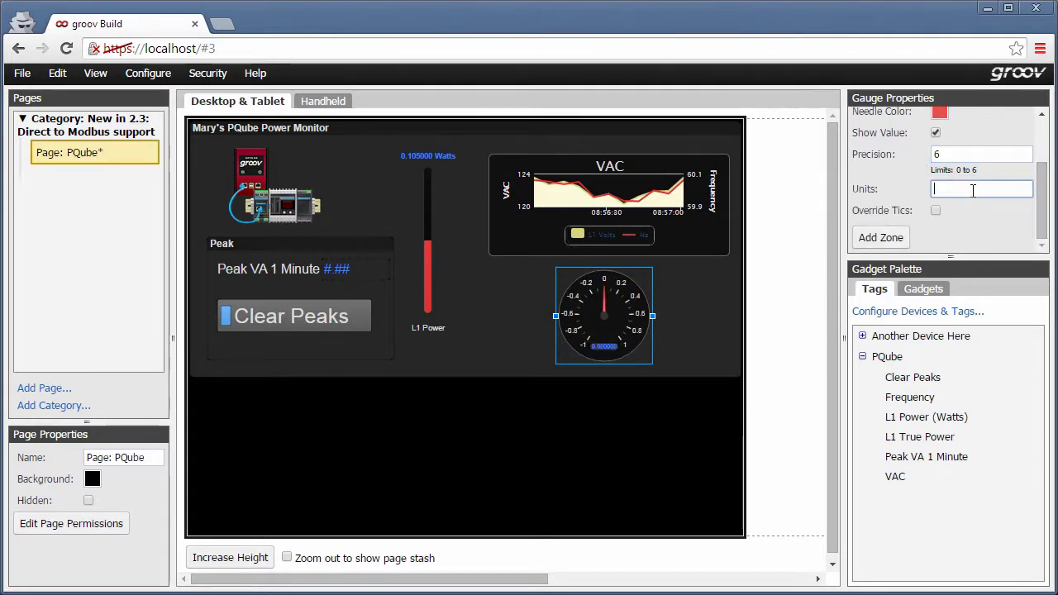
- Add a red gauge zone from -1 to -0.9
{"action": "left_click", "coordinate": [880, 237]}
{"action": "scroll", "coordinate": [1041, 235], "scroll_direction": "down", "scroll_amount": 2}
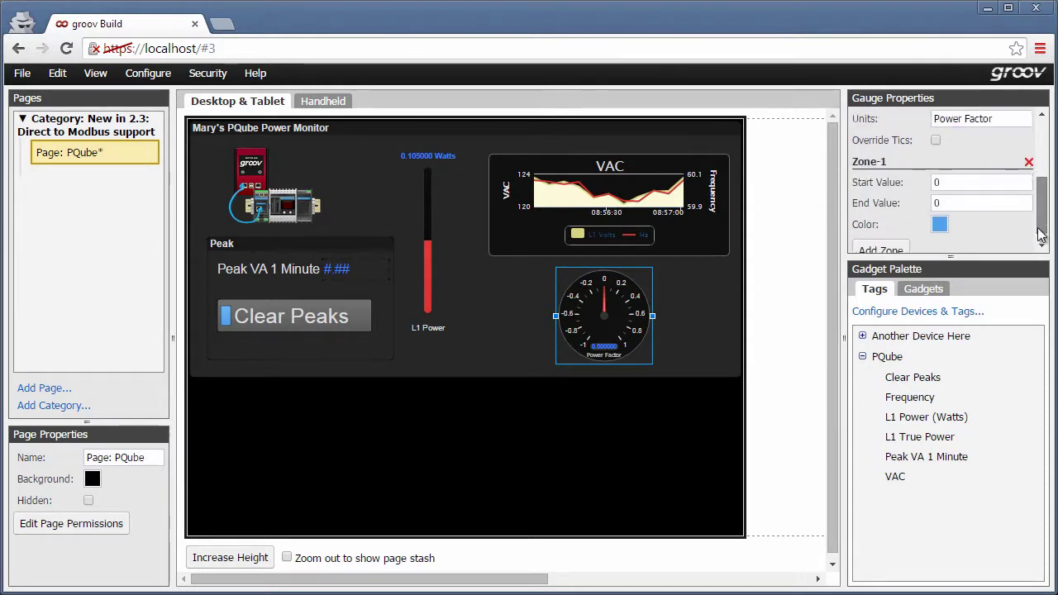
{"action": "left_click", "coordinate": [919, 179]}
{"action": "key", "text": "Tab"}
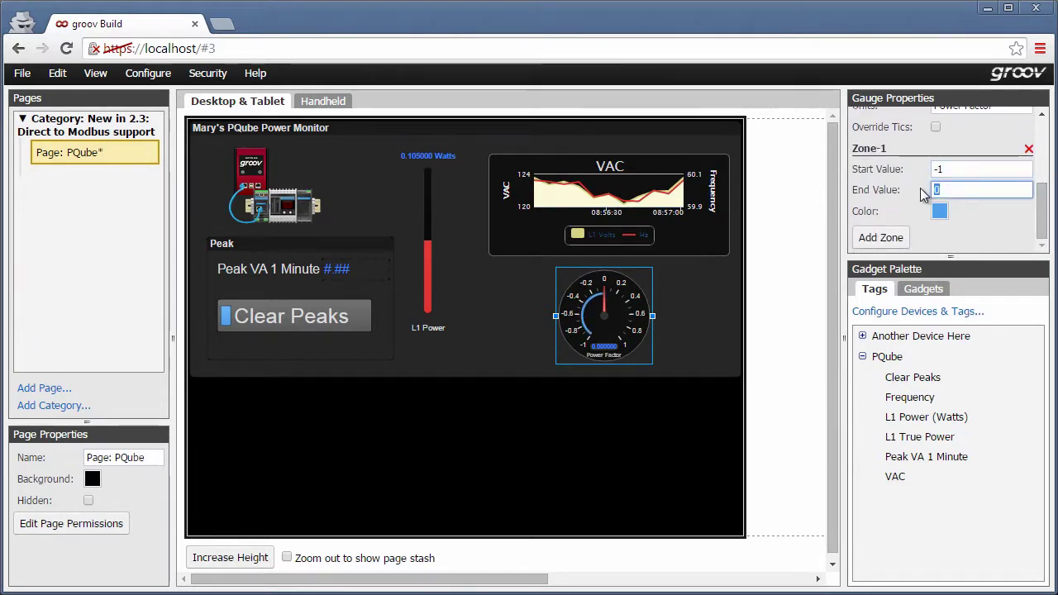
{"action": "left_click", "coordinate": [939, 211]}
{"action": "left_click", "coordinate": [736, 309]}
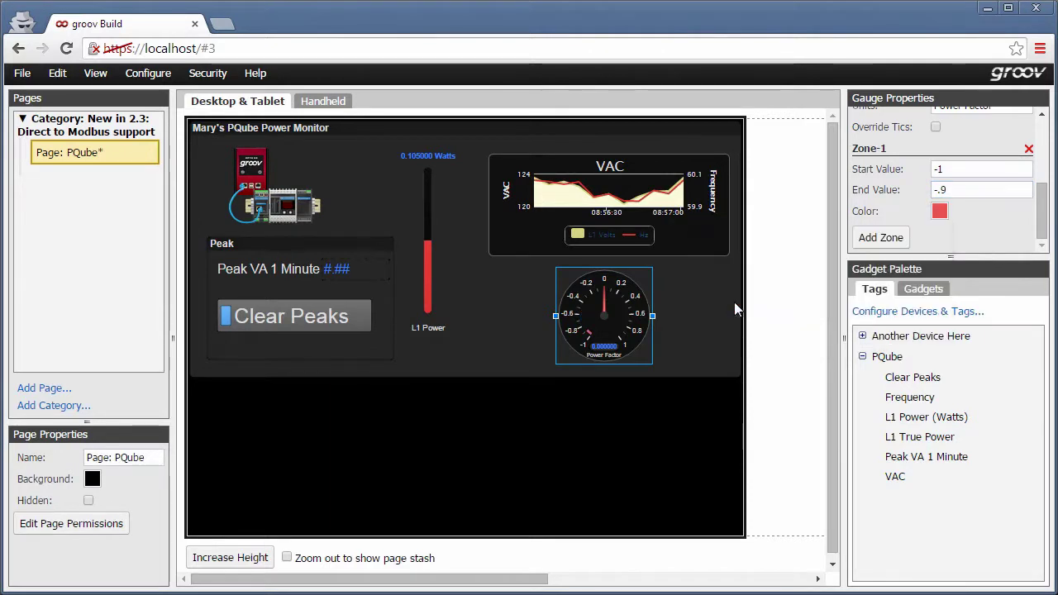
- Add a second red gauge zone from 0.9 to 1
{"action": "left_click", "coordinate": [880, 239]}
{"action": "scroll", "coordinate": [880, 240], "scroll_direction": "down", "scroll_amount": 2}
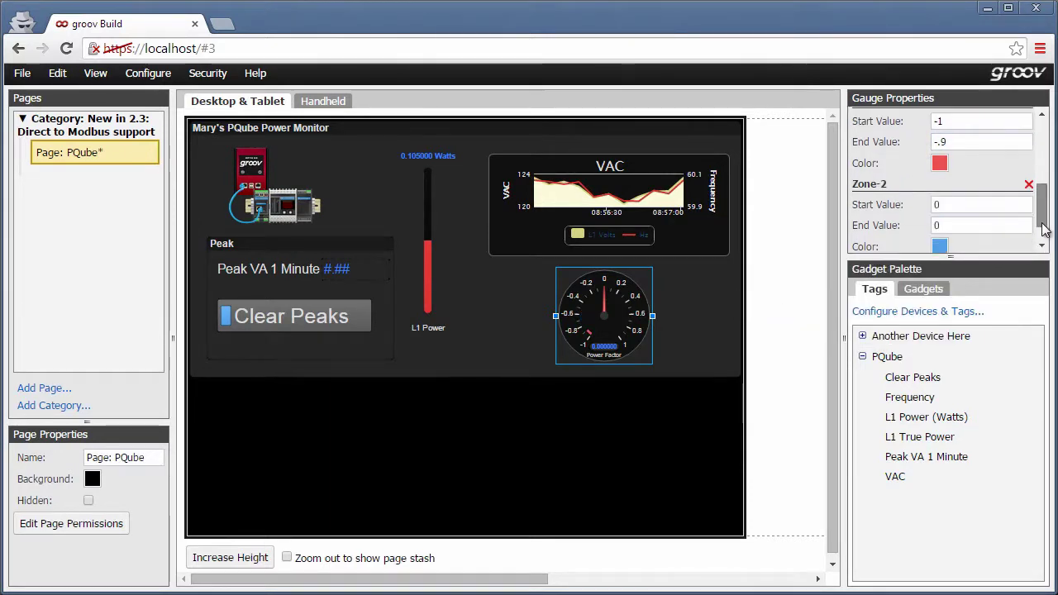
{"action": "left_click", "coordinate": [920, 179]}
{"action": "type", "text": ".9"}
{"action": "left_click", "coordinate": [935, 189]}
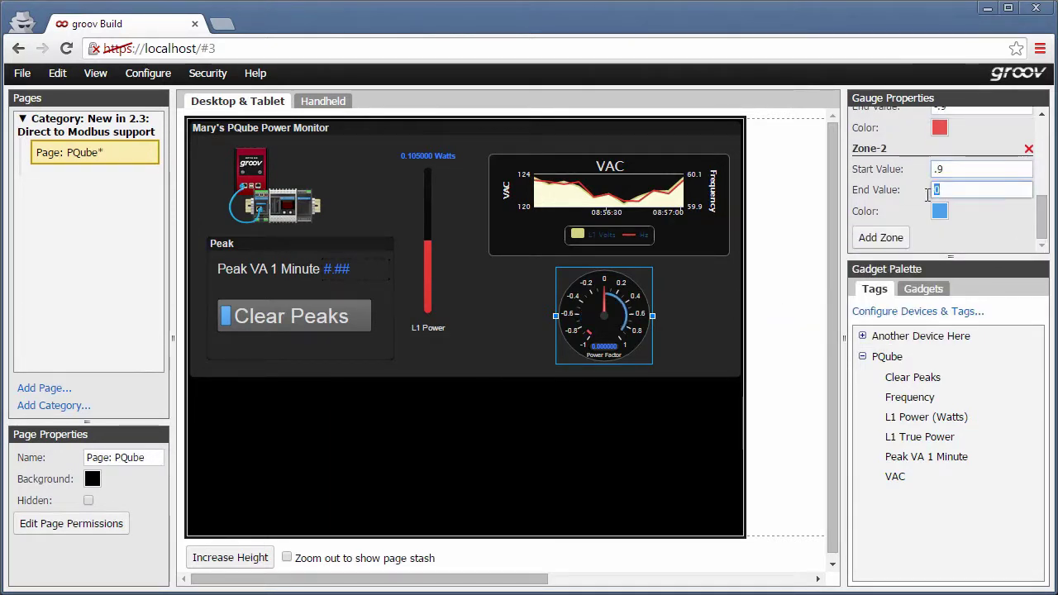
{"action": "type", "text": "1"}
{"action": "left_click", "coordinate": [940, 210]}
{"action": "left_click", "coordinate": [736, 308]}
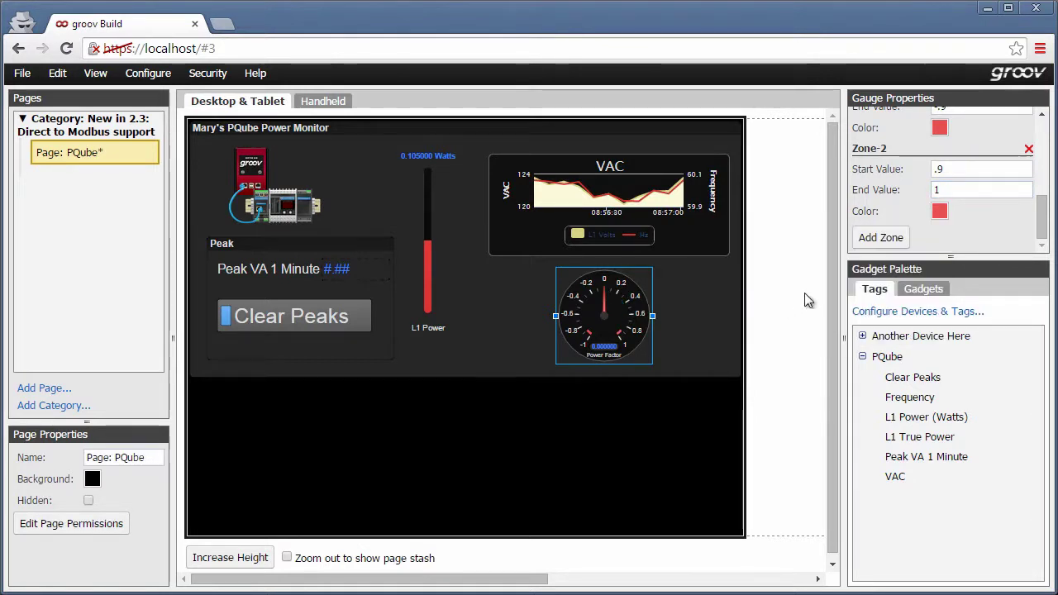
{"action": "left_click_drag", "start_coordinate": [1042, 217], "coordinate": [1048, 126]}
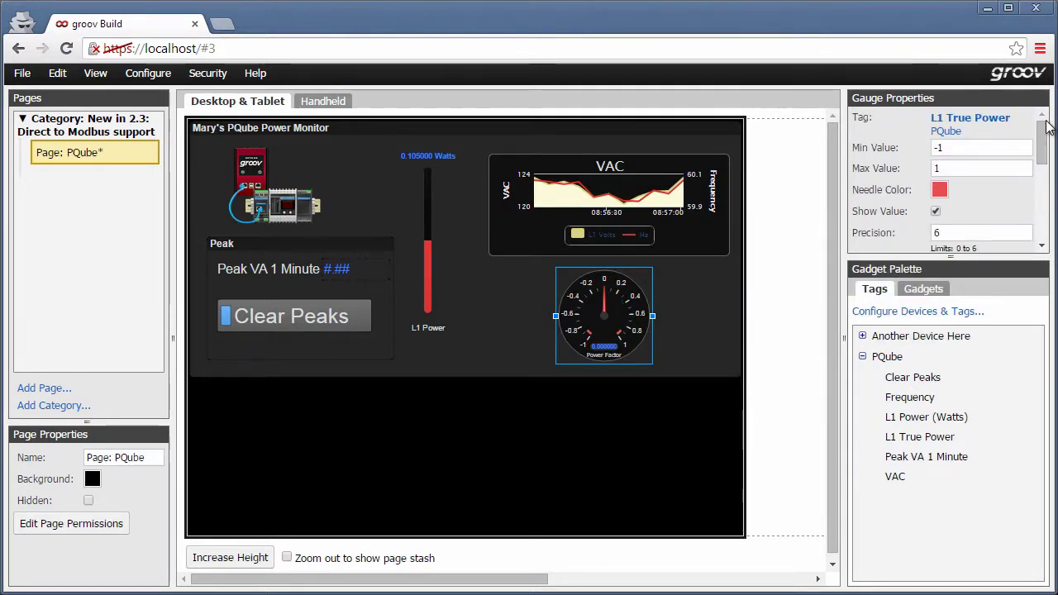
- In the handheld layout, move the title, Peak panel and device image off the page
{"action": "left_click", "coordinate": [314, 103]}
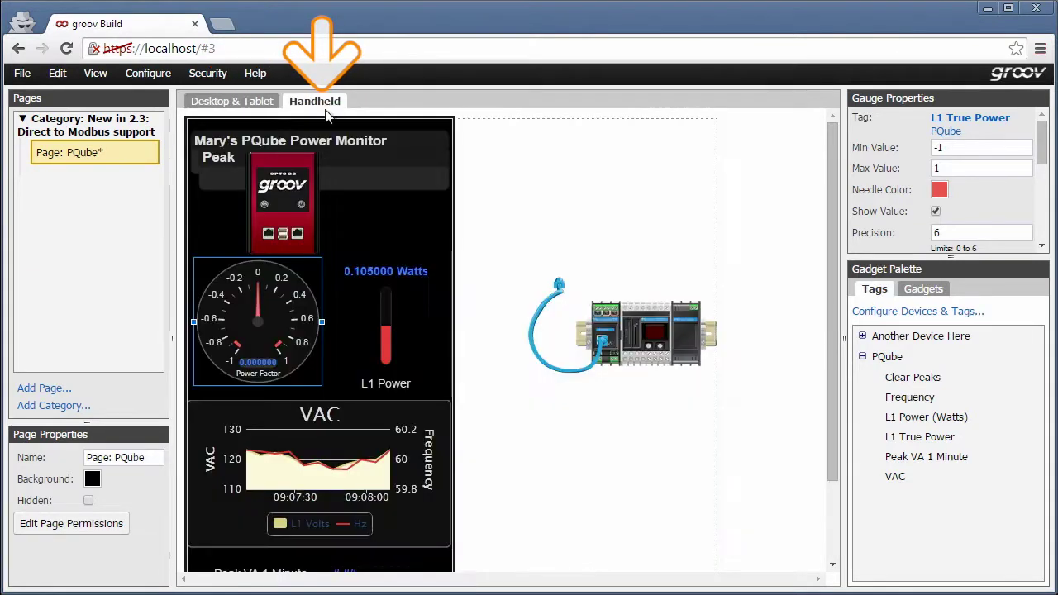
{"action": "left_click", "coordinate": [280, 136], "text": "shift"}
{"action": "left_click", "coordinate": [235, 182], "text": "shift"}
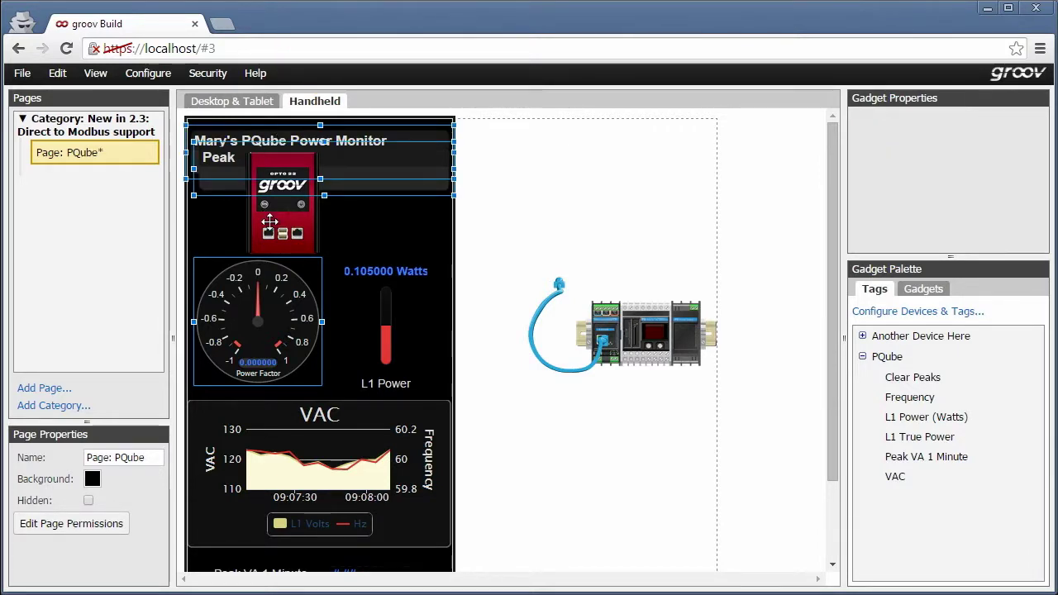
{"action": "left_click", "coordinate": [269, 221], "text": "shift"}
{"action": "left_click", "coordinate": [284, 314], "text": "shift"}
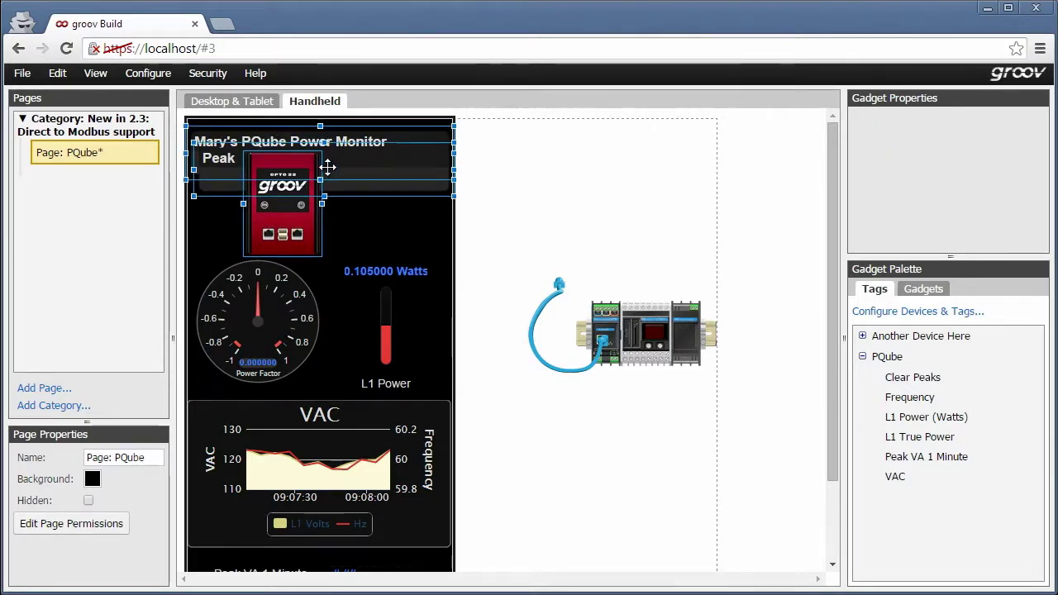
{"action": "mouse_move", "coordinate": [312, 166]}
{"action": "left_mouse_down"}
{"action": "mouse_move", "coordinate": [585, 178]}
{"action": "mouse_move", "coordinate": [577, 183]}
{"action": "left_mouse_up"}
- Stack gauge, power bar and trend at the top with peak value and Clear Peaks below
{"action": "left_click", "coordinate": [251, 320]}
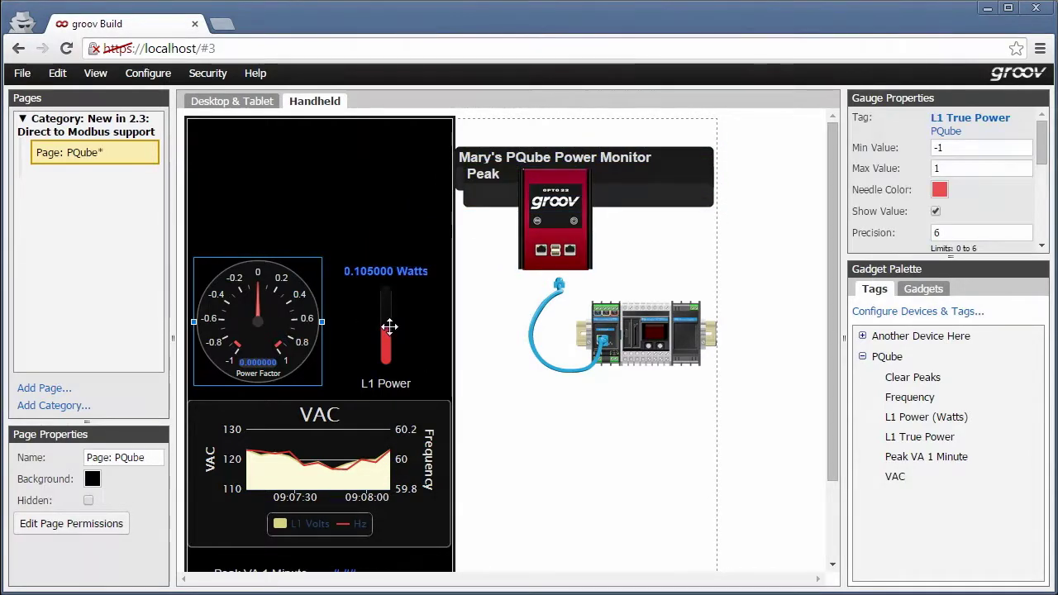
{"action": "left_click", "coordinate": [382, 364], "text": "shift"}
{"action": "left_click", "coordinate": [342, 457], "text": "shift"}
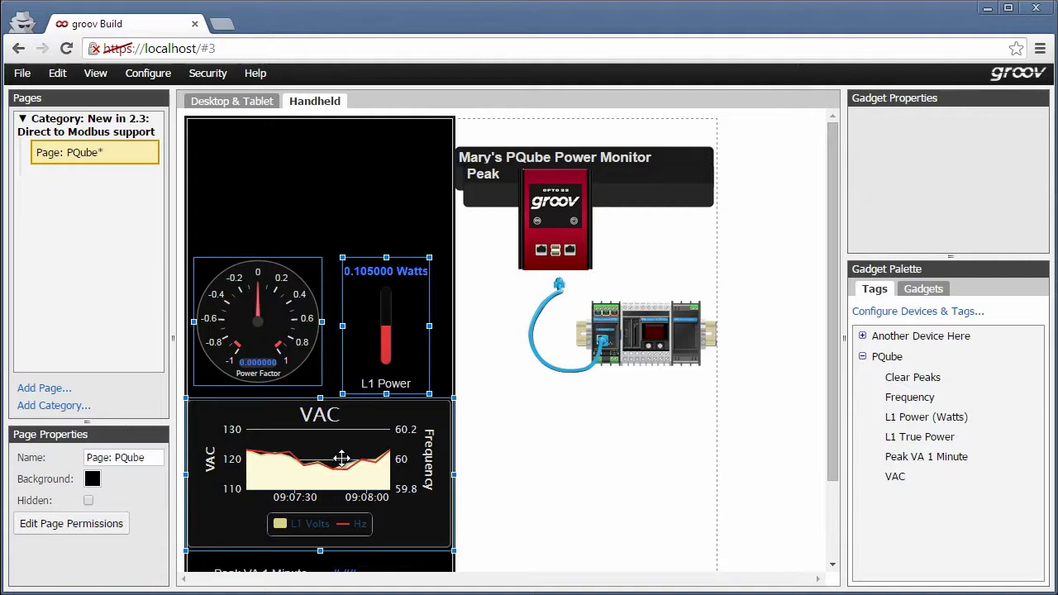
{"action": "left_click_drag", "start_coordinate": [331, 444], "coordinate": [331, 312]}
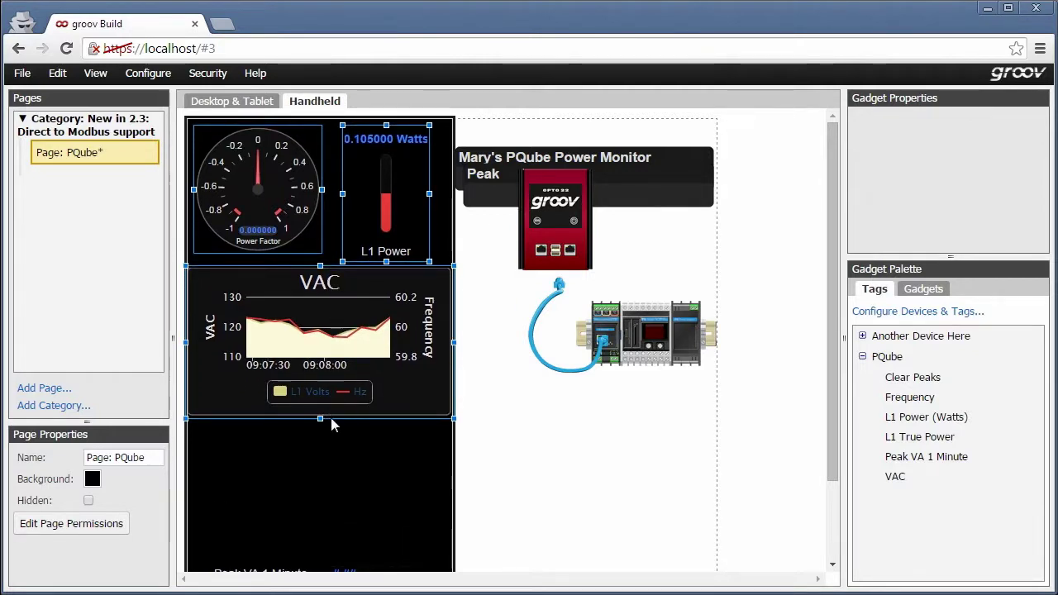
{"action": "scroll", "coordinate": [331, 418], "scroll_direction": "down", "scroll_amount": 2}
{"action": "left_click", "coordinate": [269, 489]}
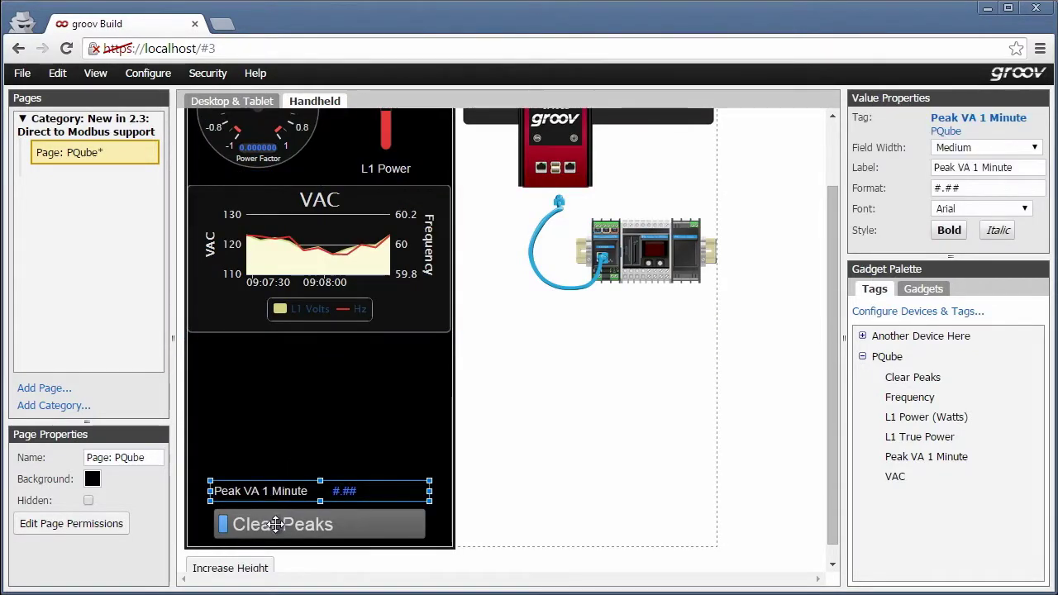
{"action": "left_click", "coordinate": [277, 521], "text": "shift"}
{"action": "left_click_drag", "start_coordinate": [277, 521], "coordinate": [278, 389]}
{"action": "scroll", "coordinate": [277, 389], "scroll_direction": "up", "scroll_amount": 2}
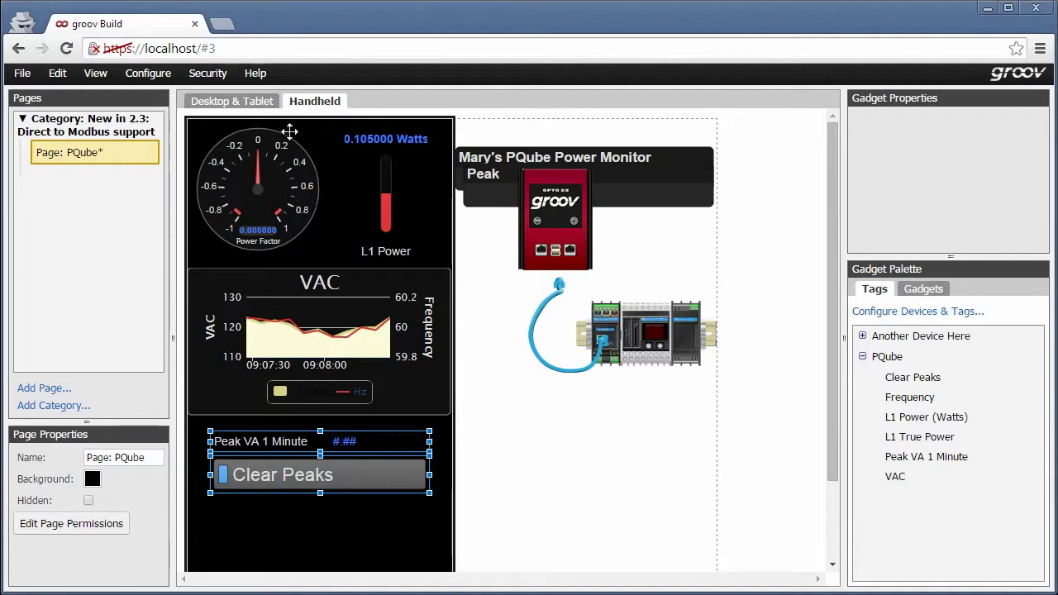
{"action": "left_click", "coordinate": [255, 100]}
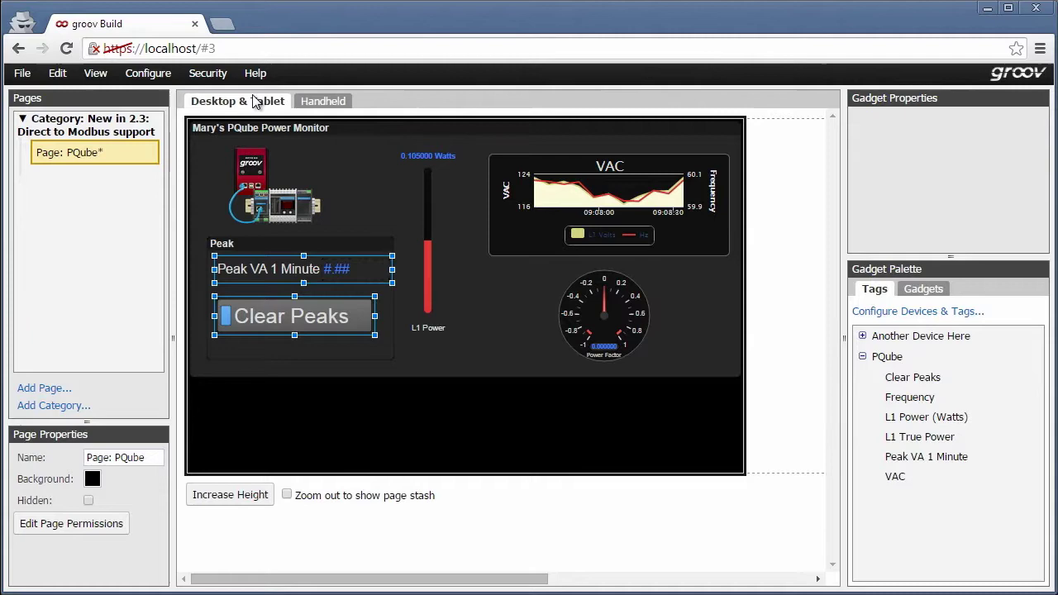
- Use File > Save All Changes and Switch to groov View
{"action": "left_click", "coordinate": [22, 73]}
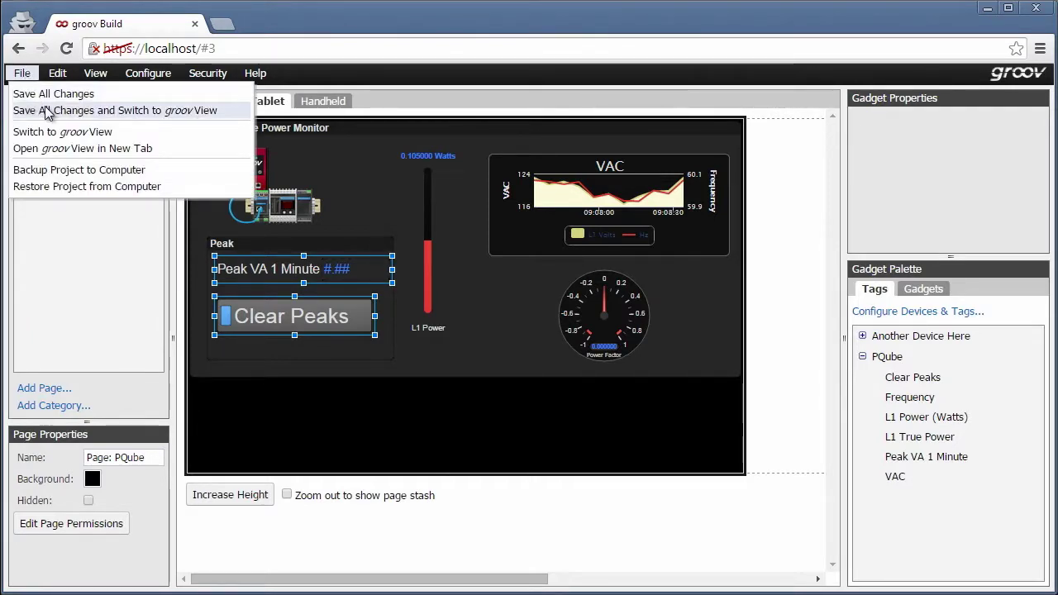
{"action": "left_click", "coordinate": [47, 113]}
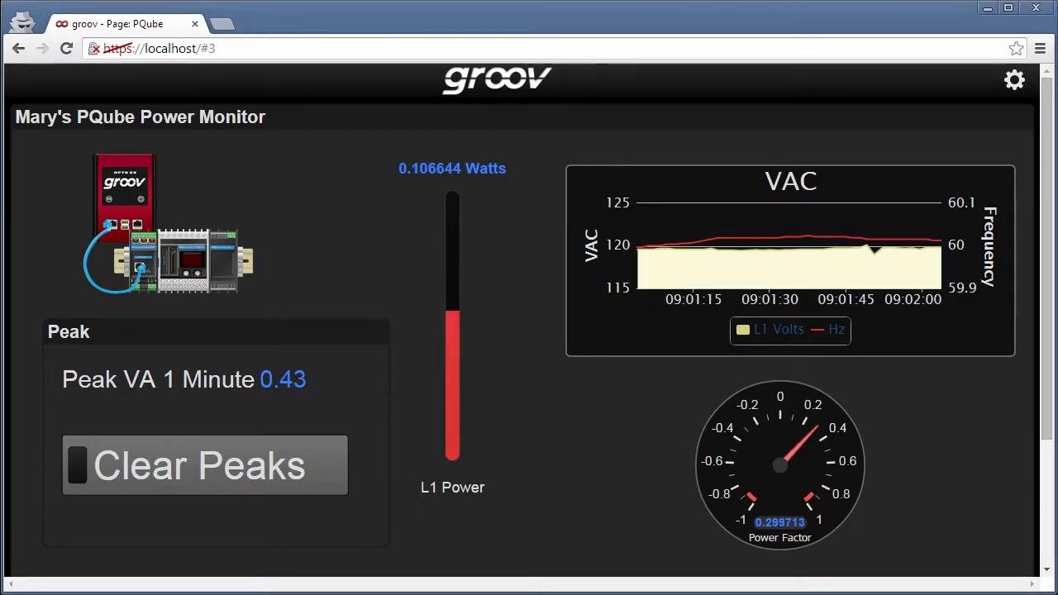
- Use the Clear Peaks button on the live PQube page to reset the recorded peak values
{"action": "left_click", "coordinate": [161, 456]}
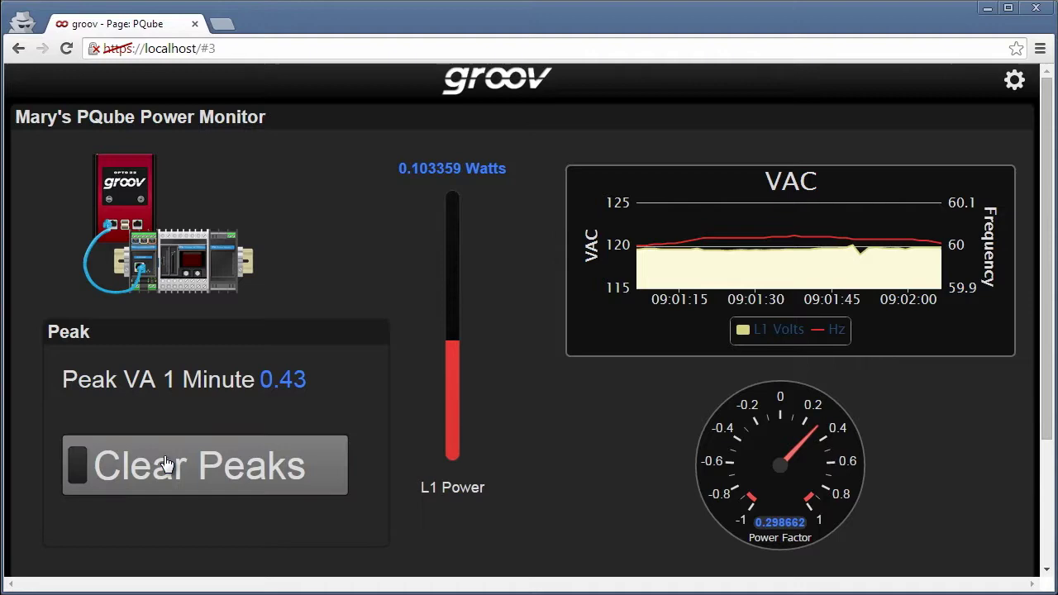